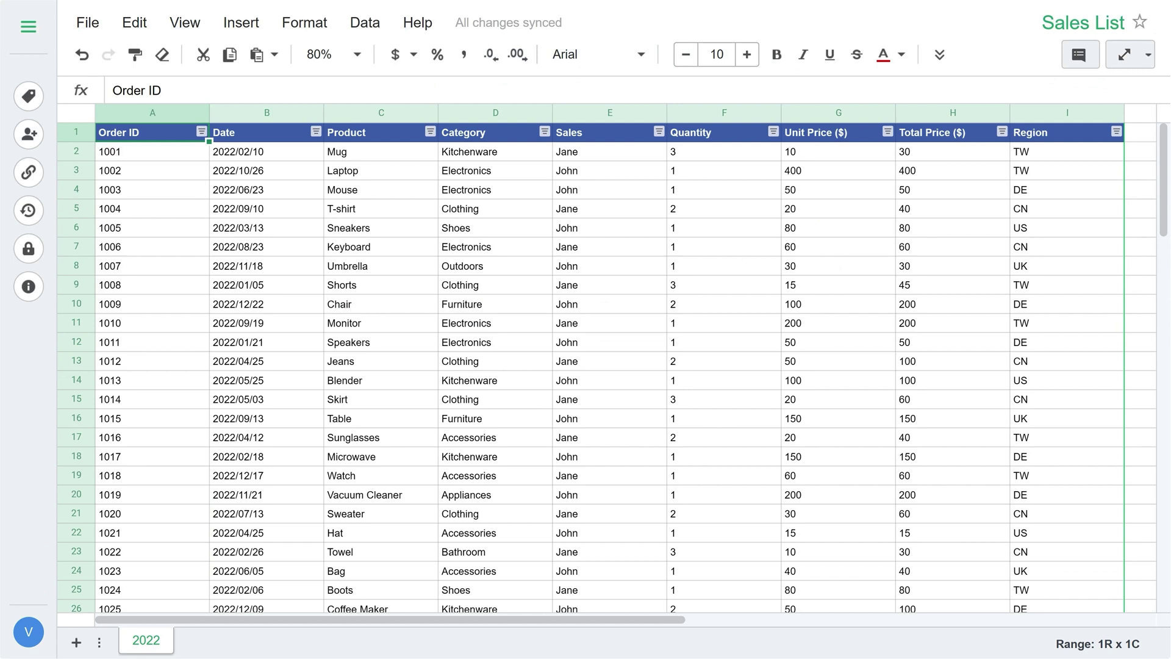
Insert an empty pivot table from the 2022 sales data on a new sheet, Pivot table 17.
left_click(284, 302)
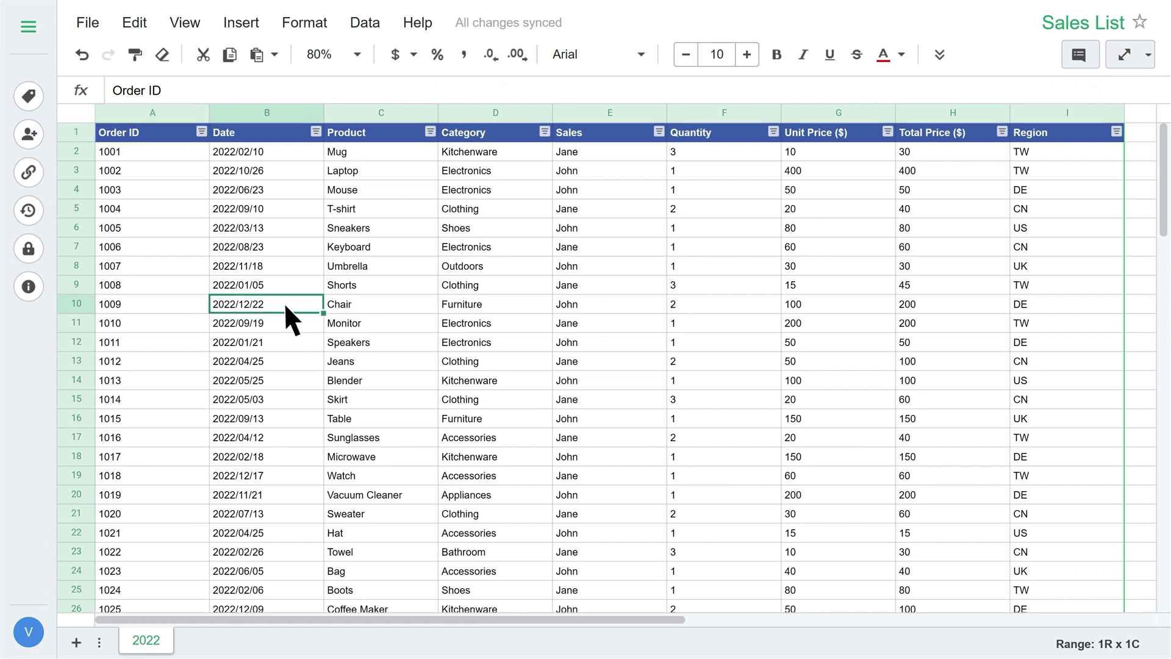
left_click(242, 21)
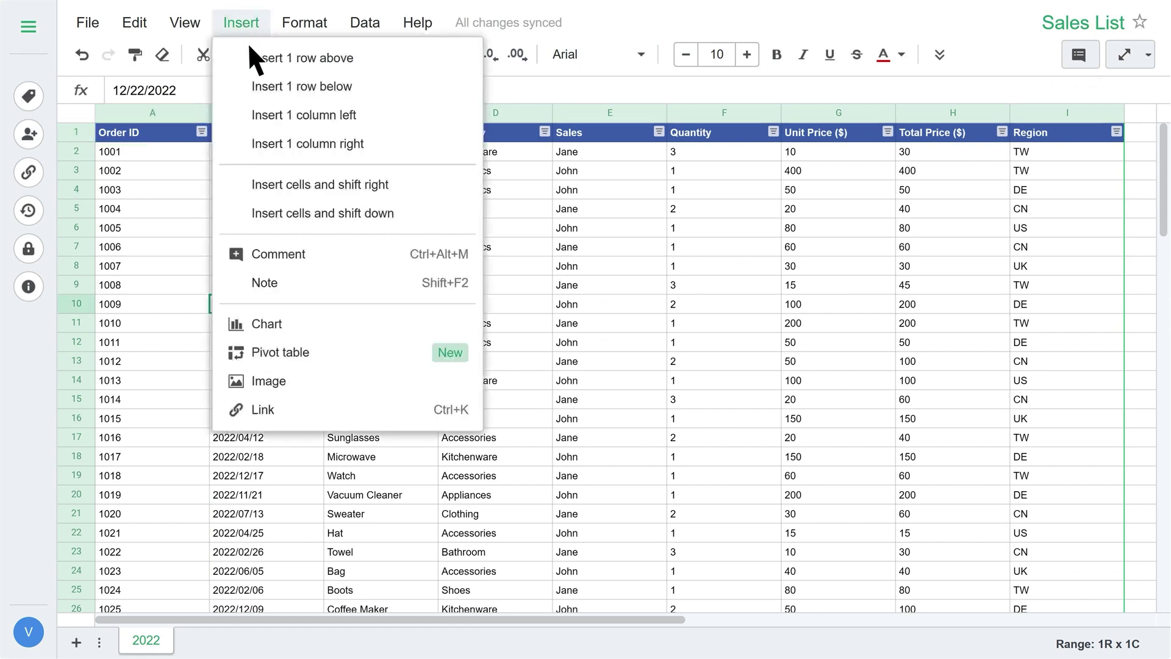
left_click(332, 353)
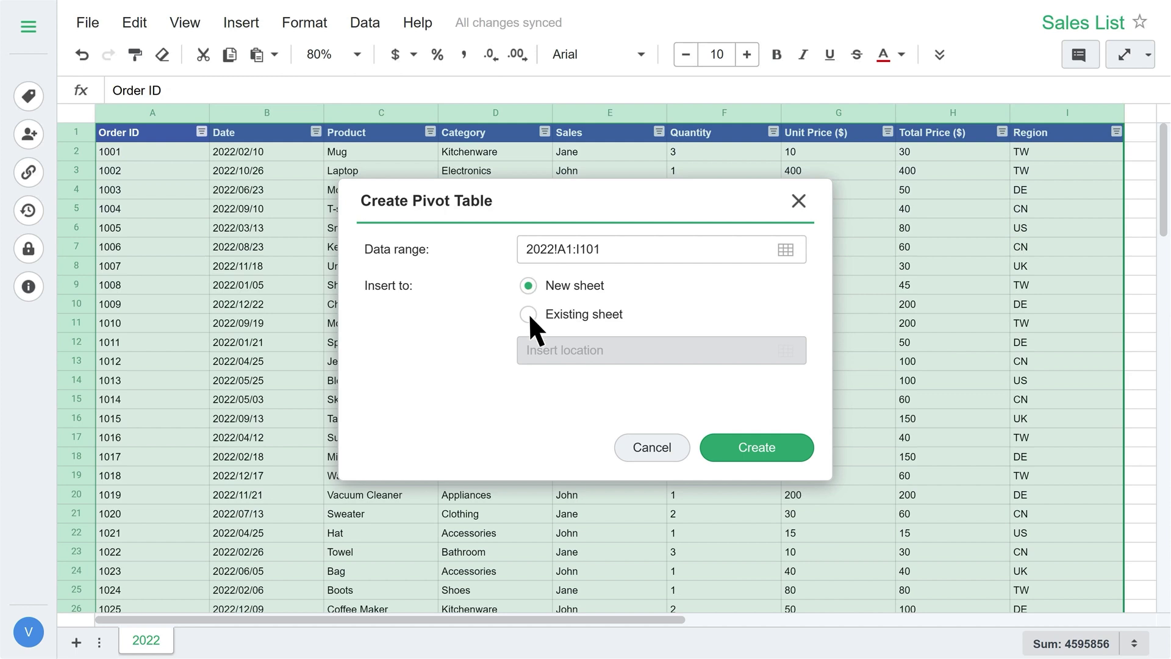
left_click(757, 448)
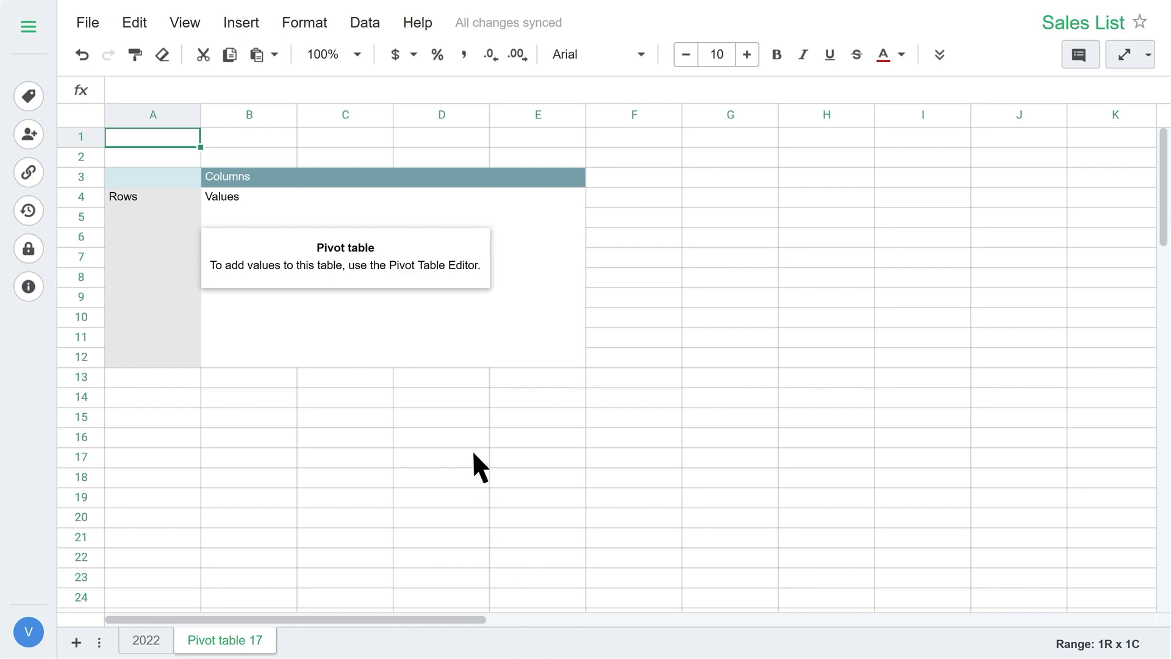
Check the pivot's source range 2022!A1:I101 in the Pivot Table Editor and refresh it.
left_click(438, 318)
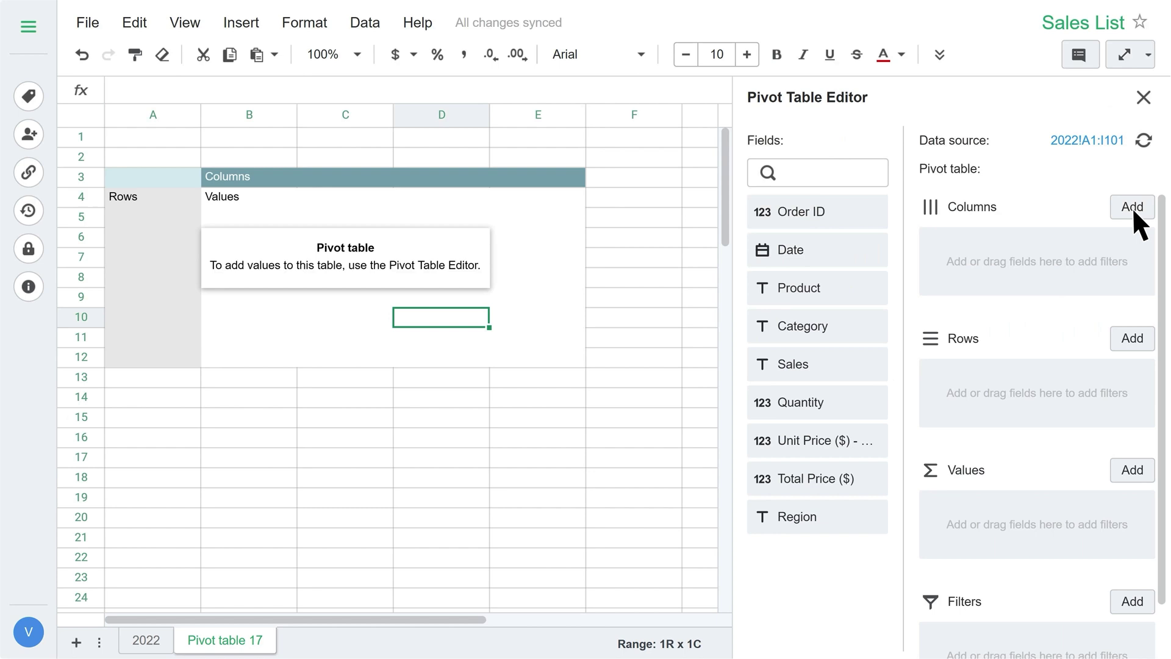
left_click(1091, 141)
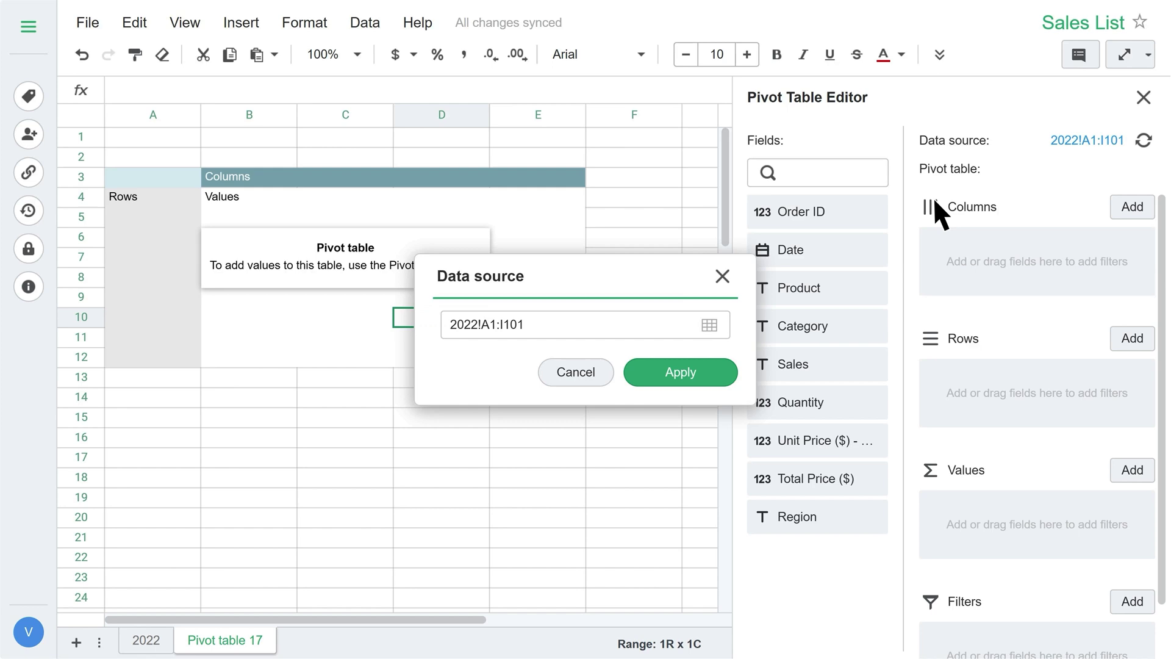
left_click(723, 277)
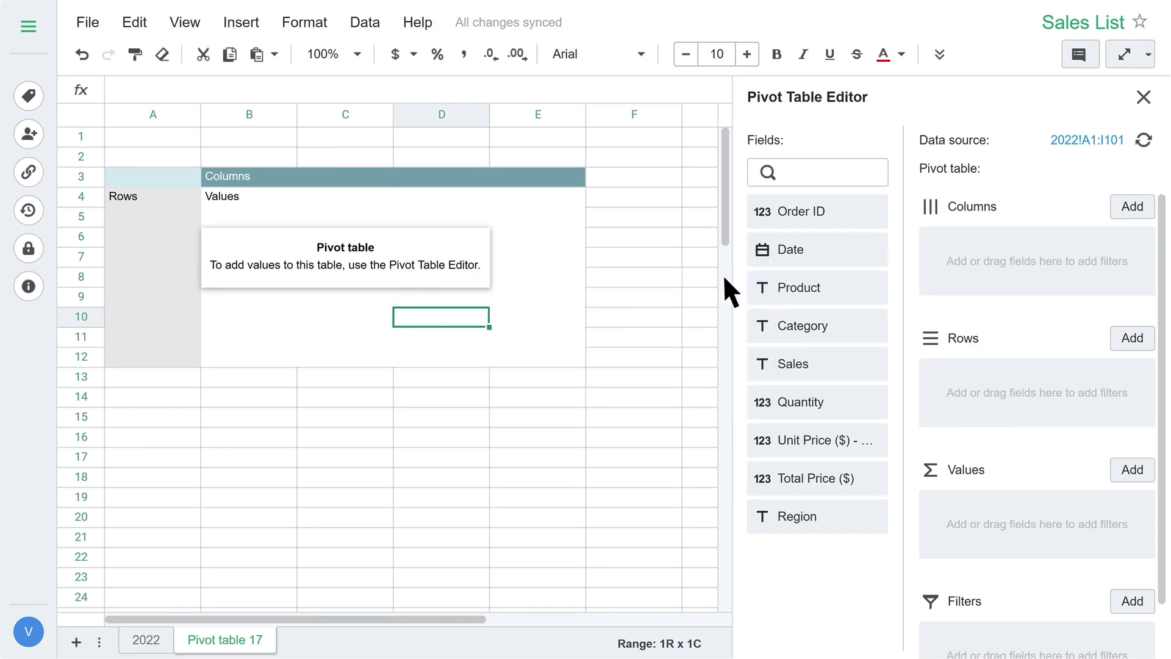
left_click(1143, 140)
Put Category in Rows and sum Total Price ($) in Values, formatted B4:B18 as currency.
left_click_drag(835, 327, 951, 382)
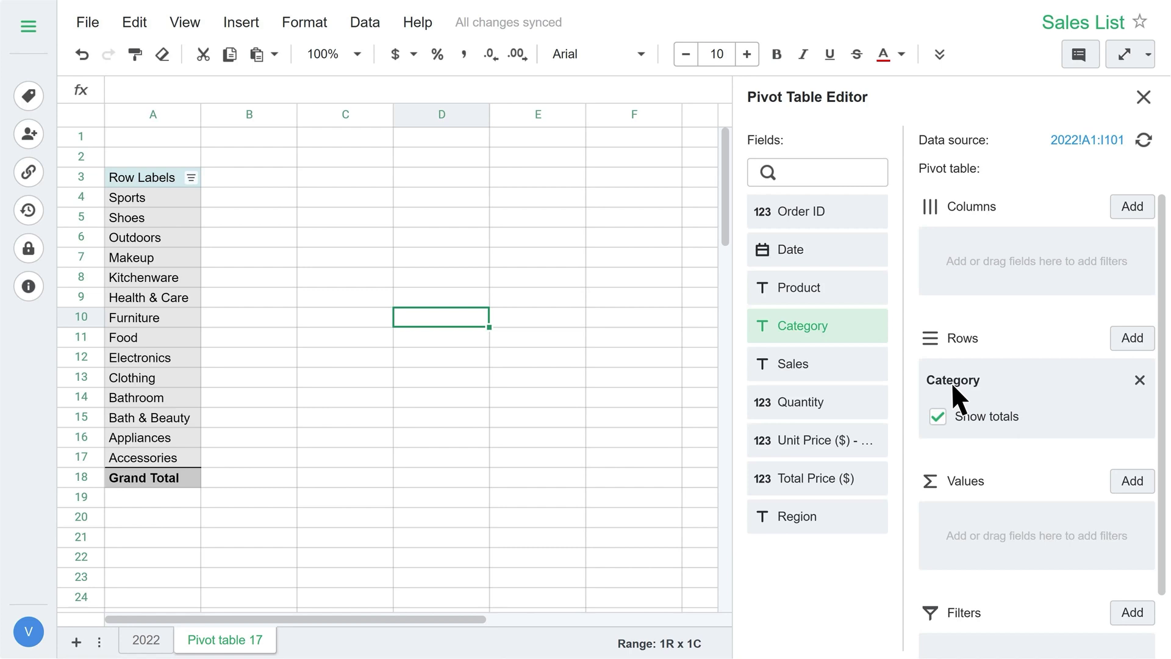
left_click_drag(860, 481, 991, 523)
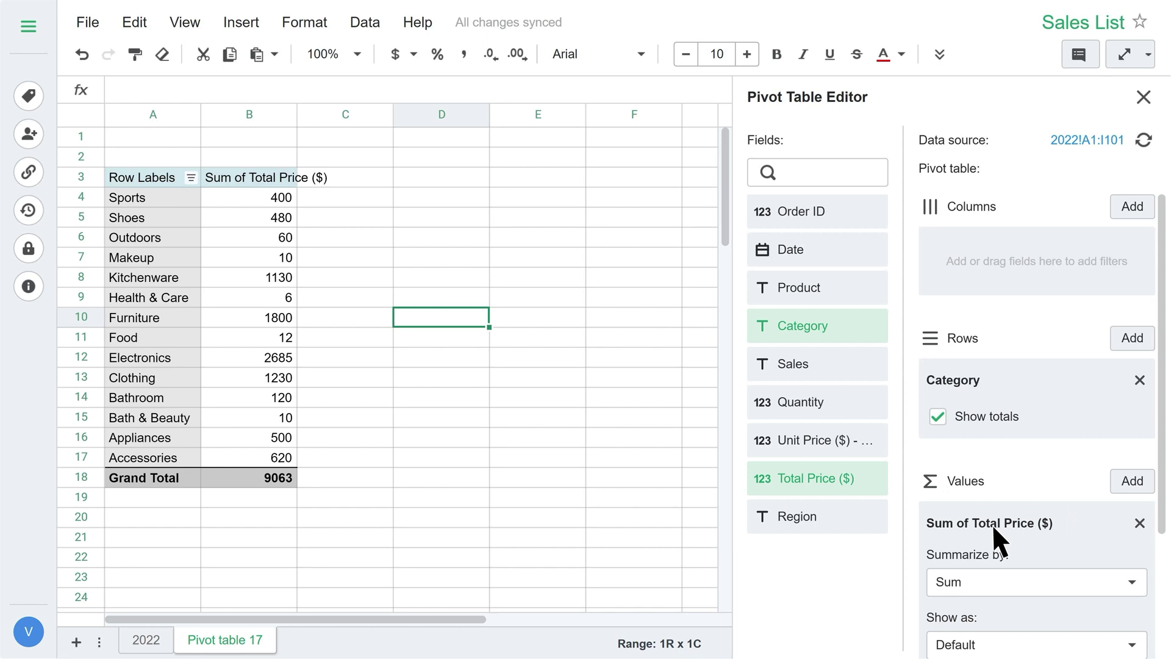
left_click(259, 196)
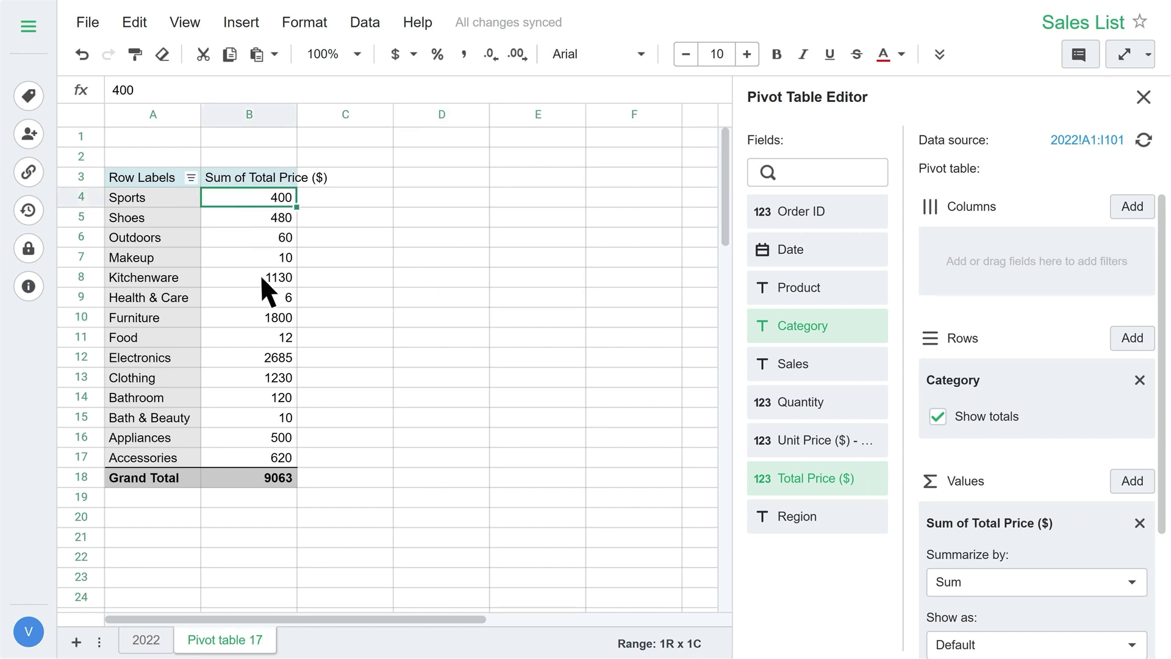
left_click(262, 477, "shift")
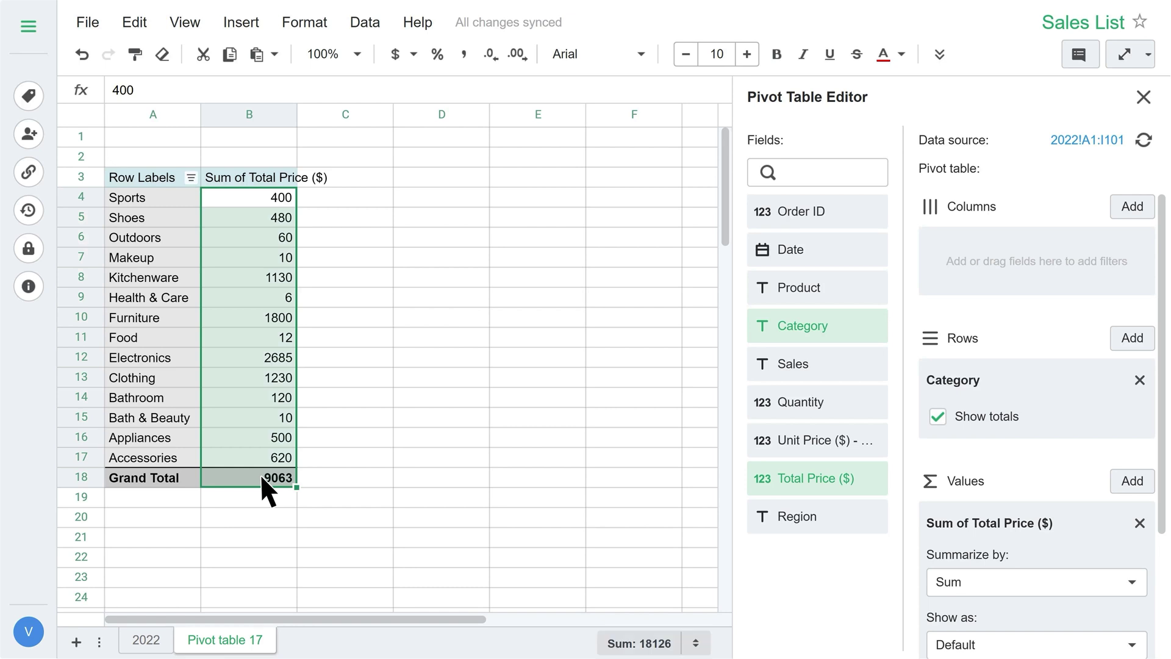
left_click(305, 23)
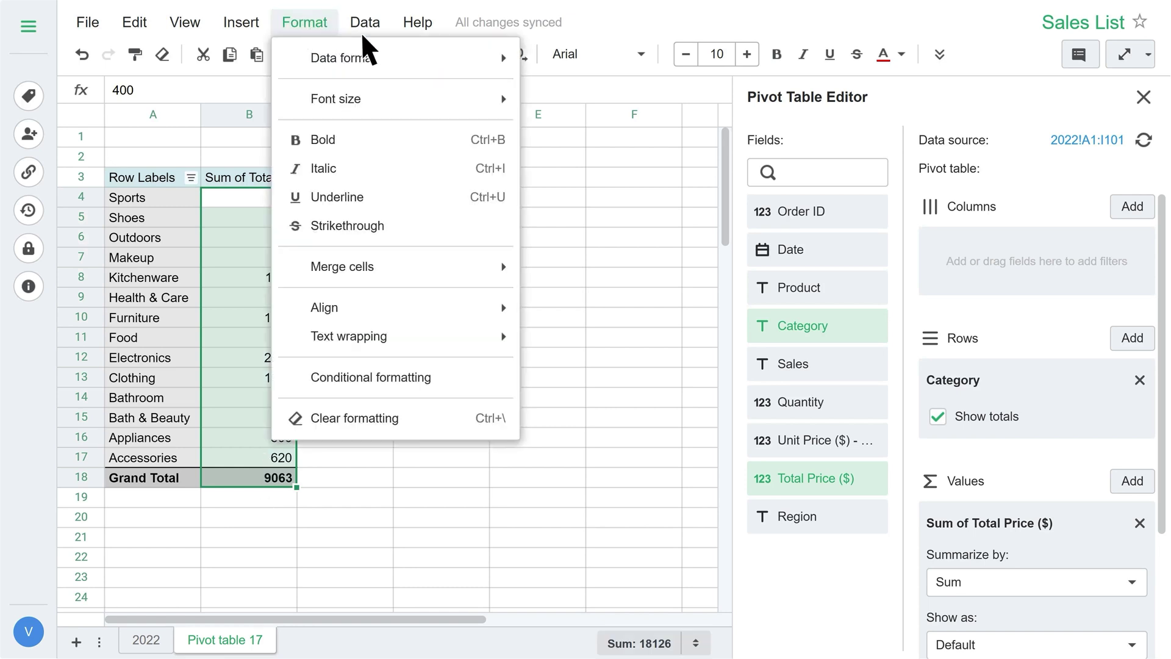
mouse_move(393, 57)
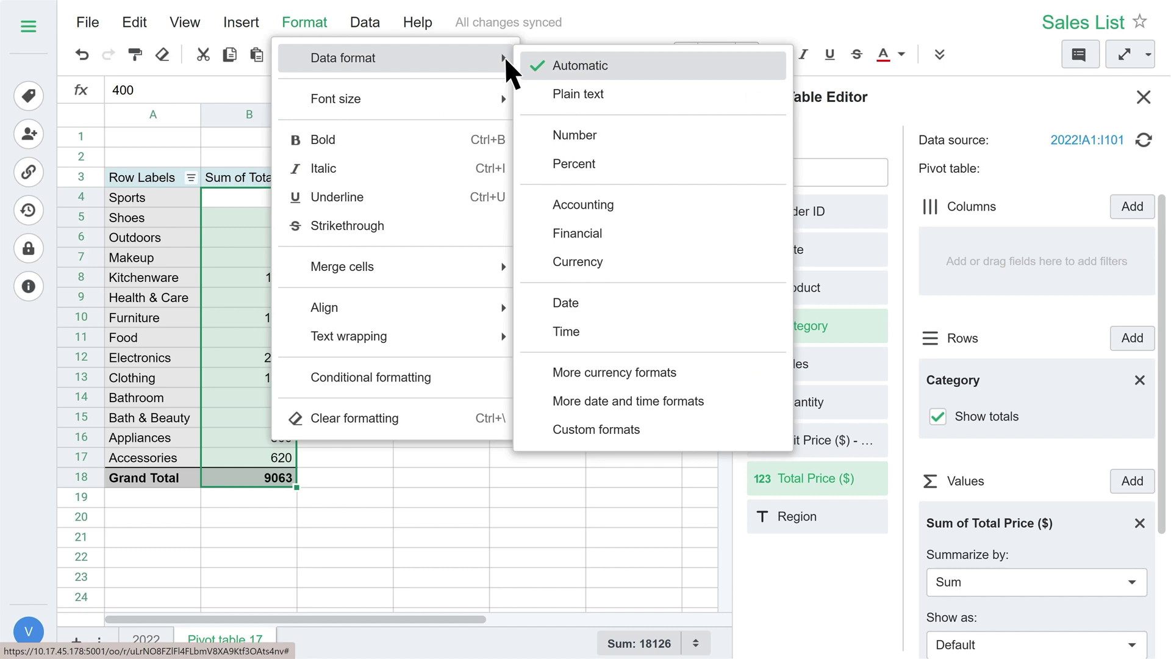
left_click(609, 262)
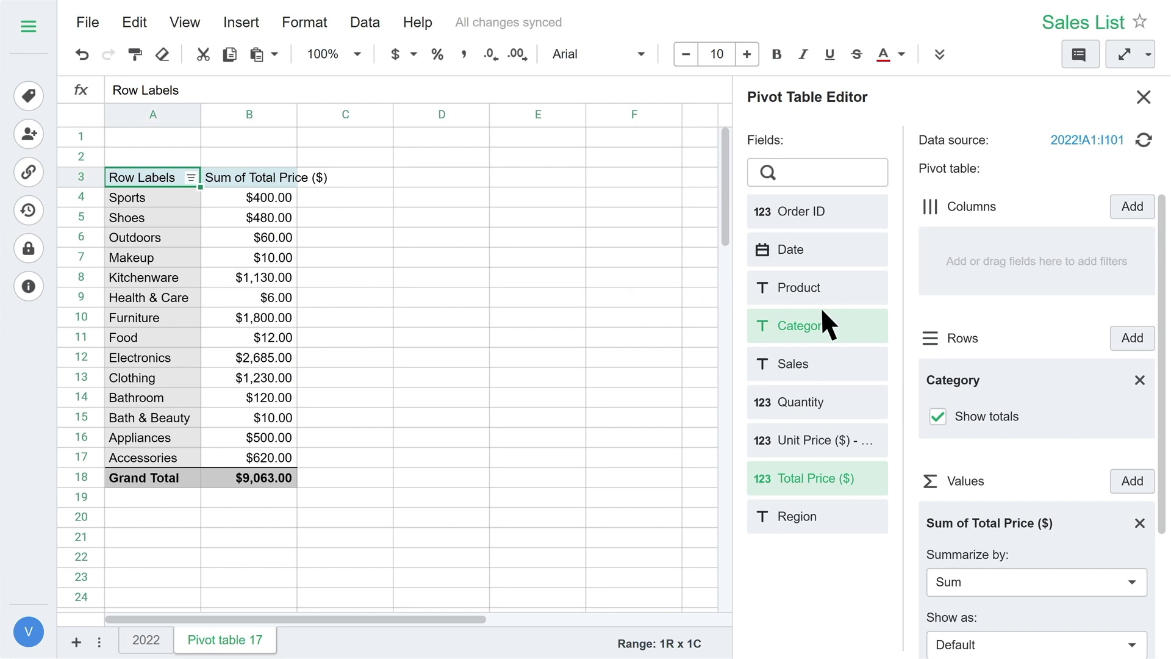
Add a Region filter to the pivot limited to DE and UK.
left_click_drag(1163, 385, 1162, 536)
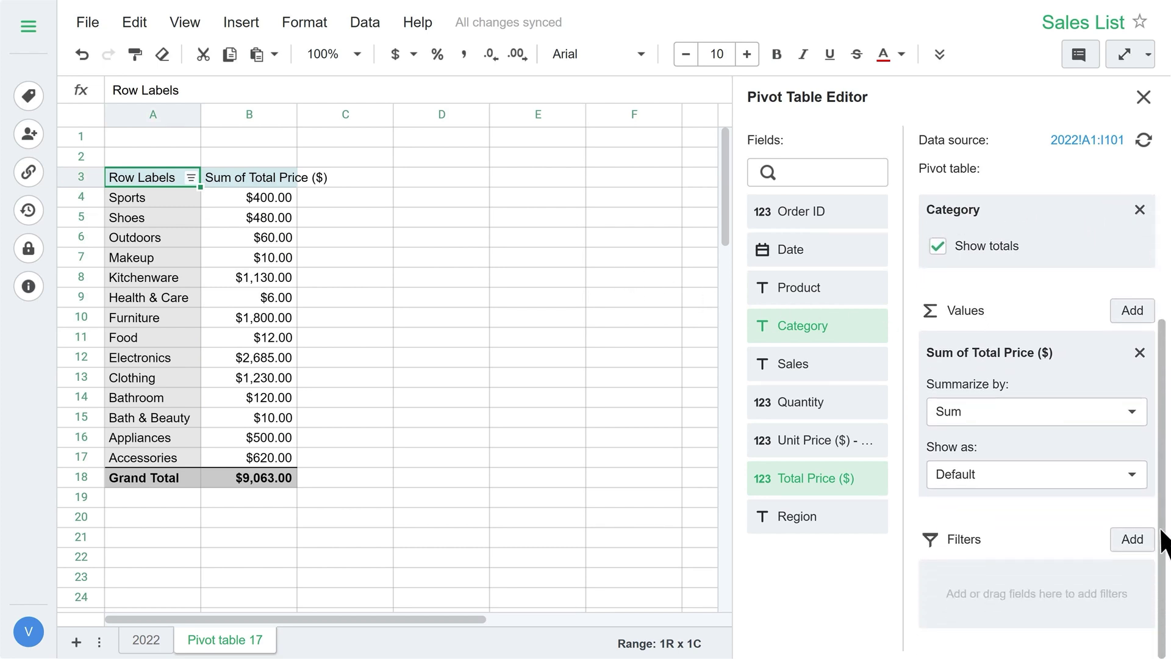
left_click_drag(831, 517, 1014, 569)
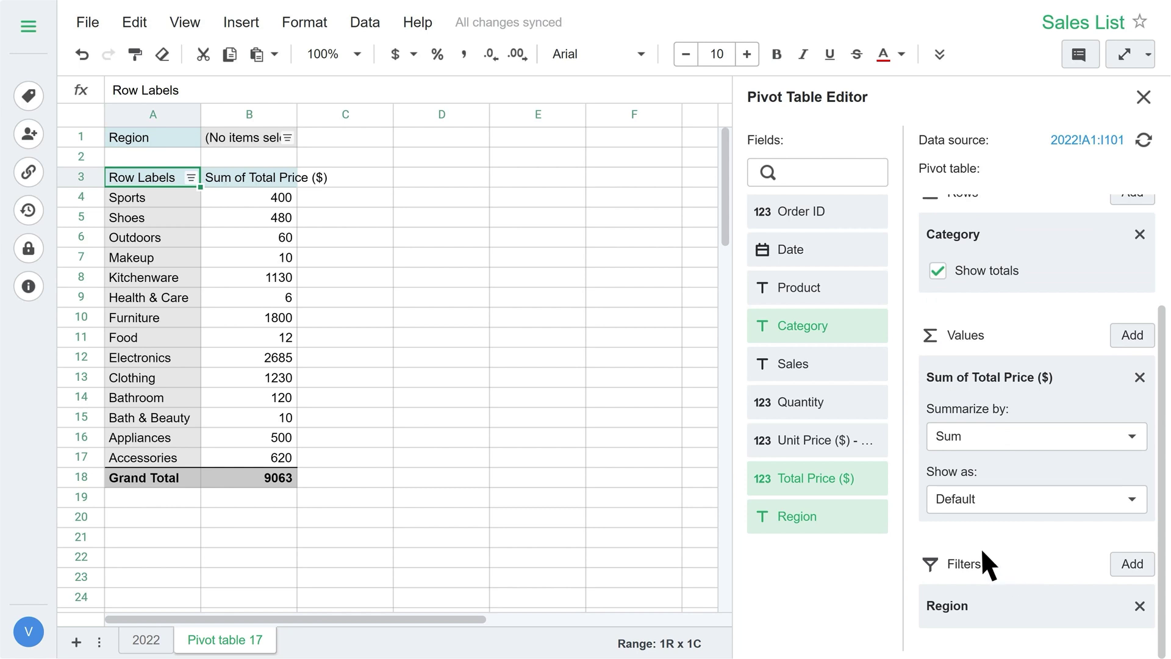
left_click(288, 138)
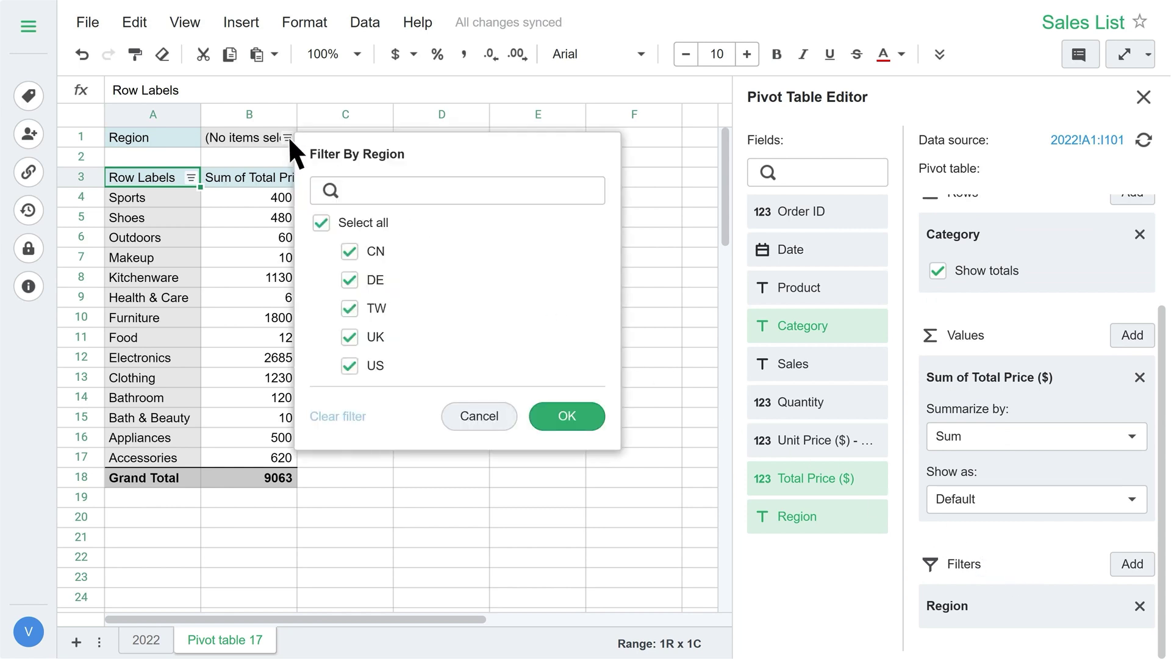
left_click(321, 221)
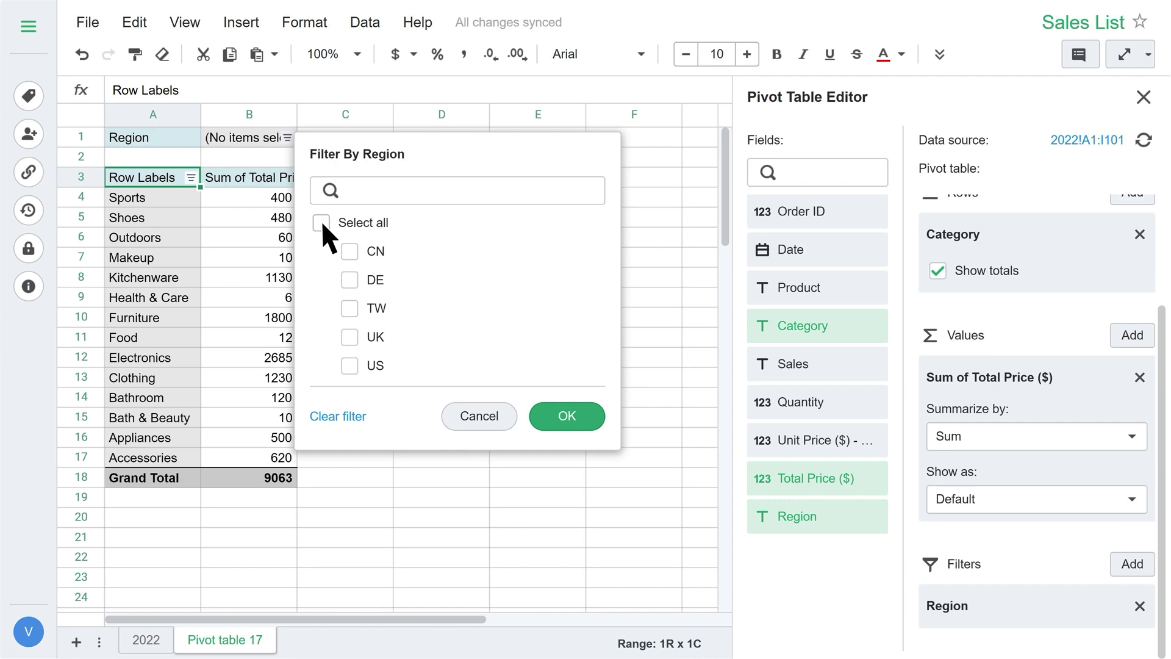
left_click(349, 280)
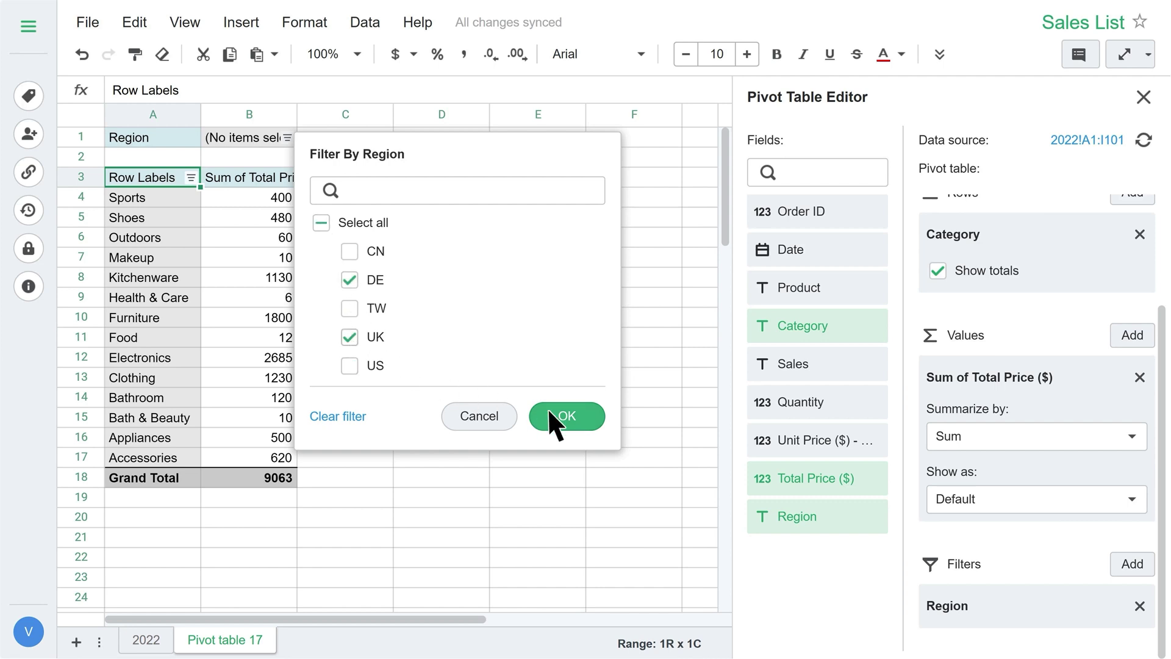
left_click(568, 416)
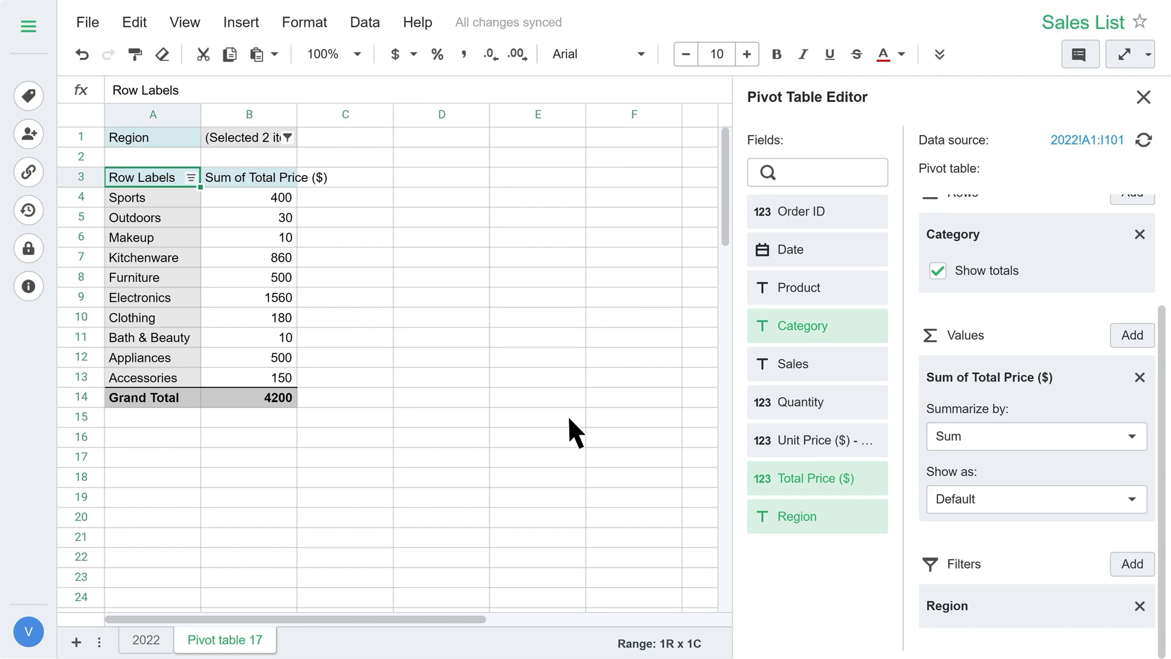
Sort the category rows by Sum of Total Price ($), Z to A.
left_click(191, 177)
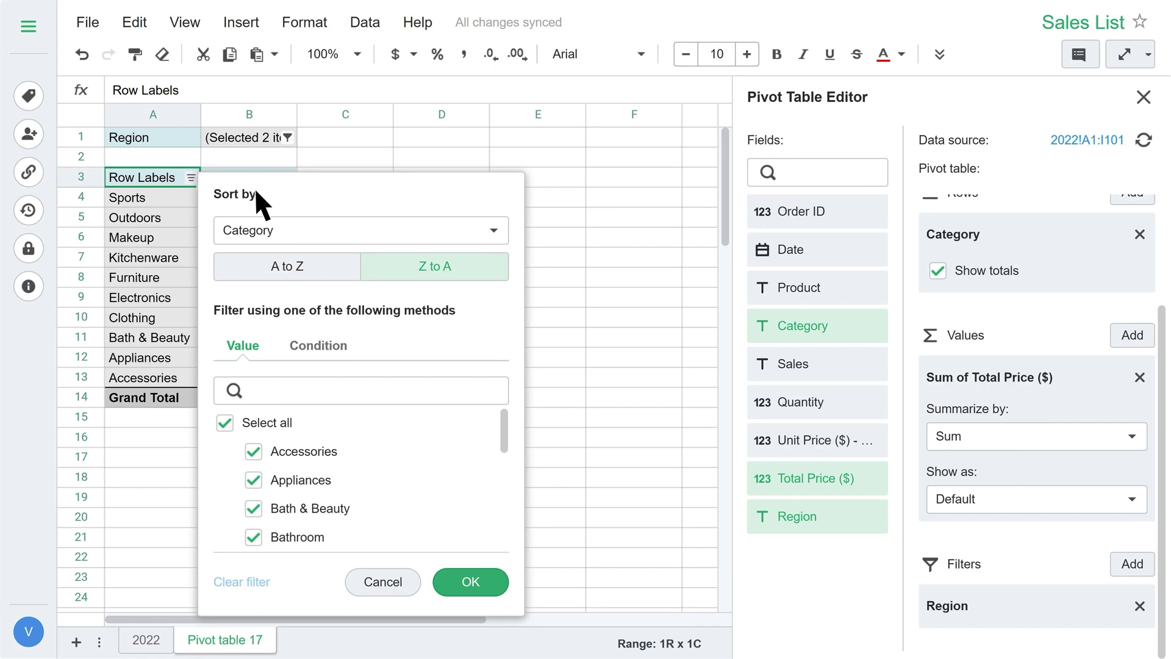
left_click(494, 230)
left_click(451, 297)
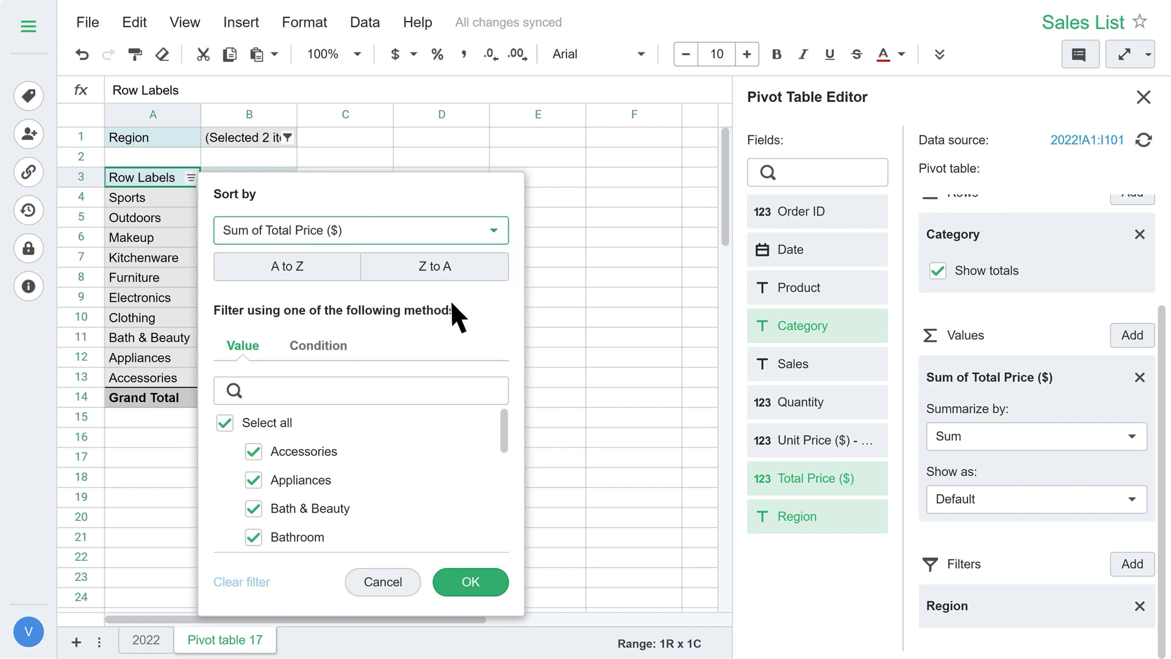
left_click(437, 267)
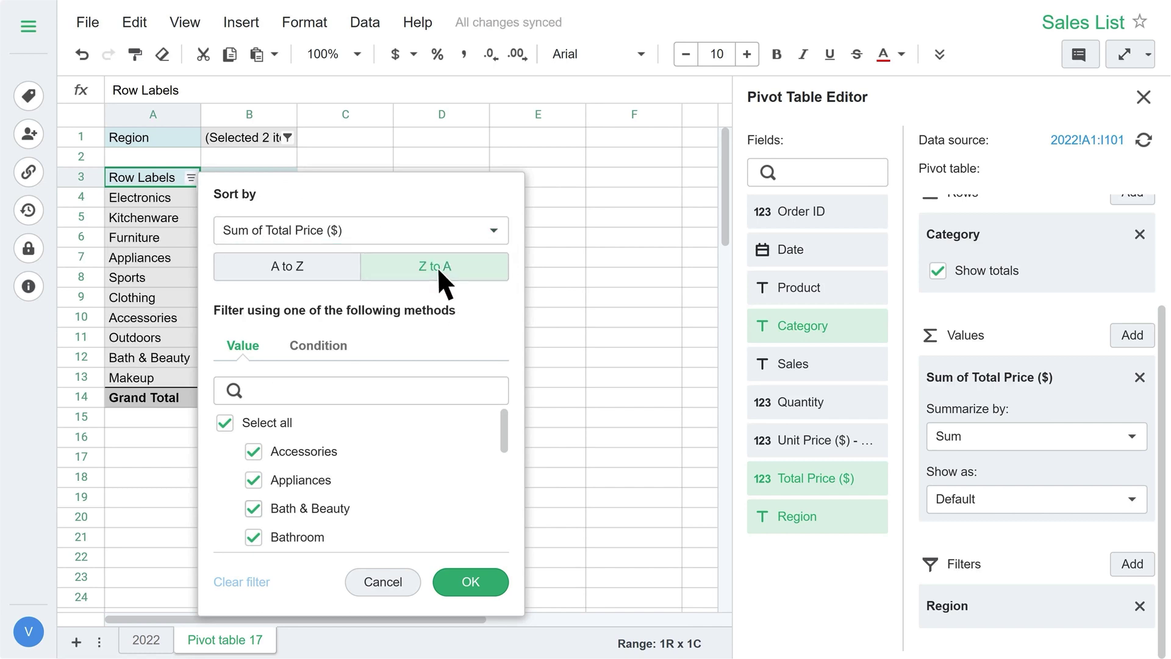
left_click(471, 581)
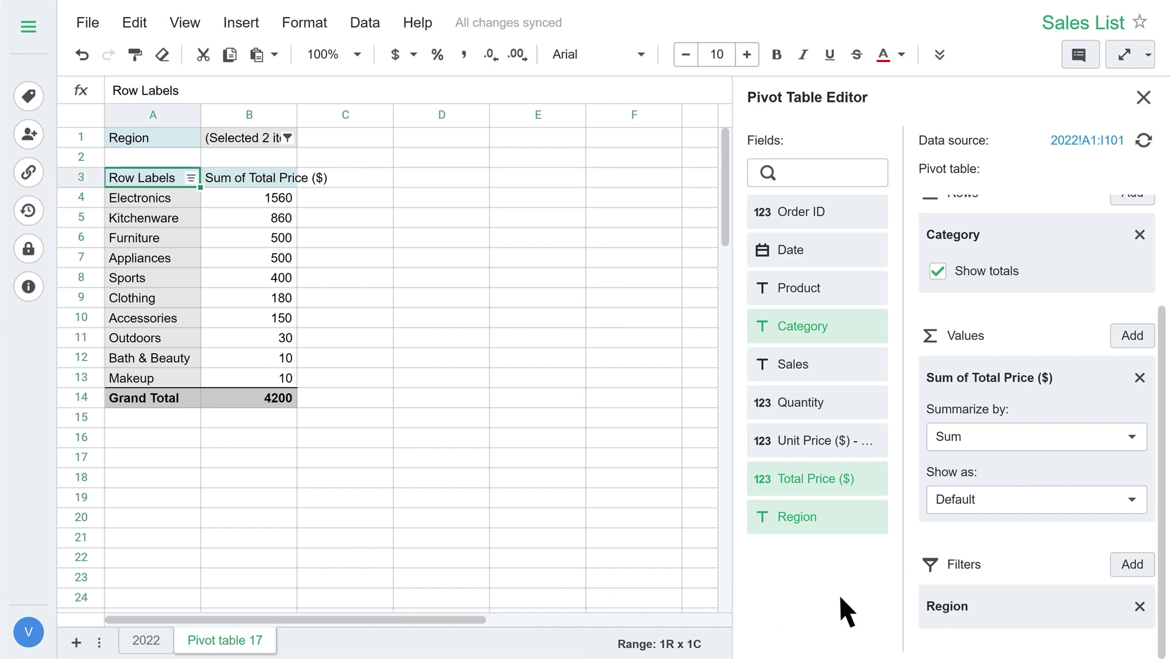
Remove the Region filter, try a per-salesperson column breakdown, then remove Sales from Columns.
left_click(1140, 605)
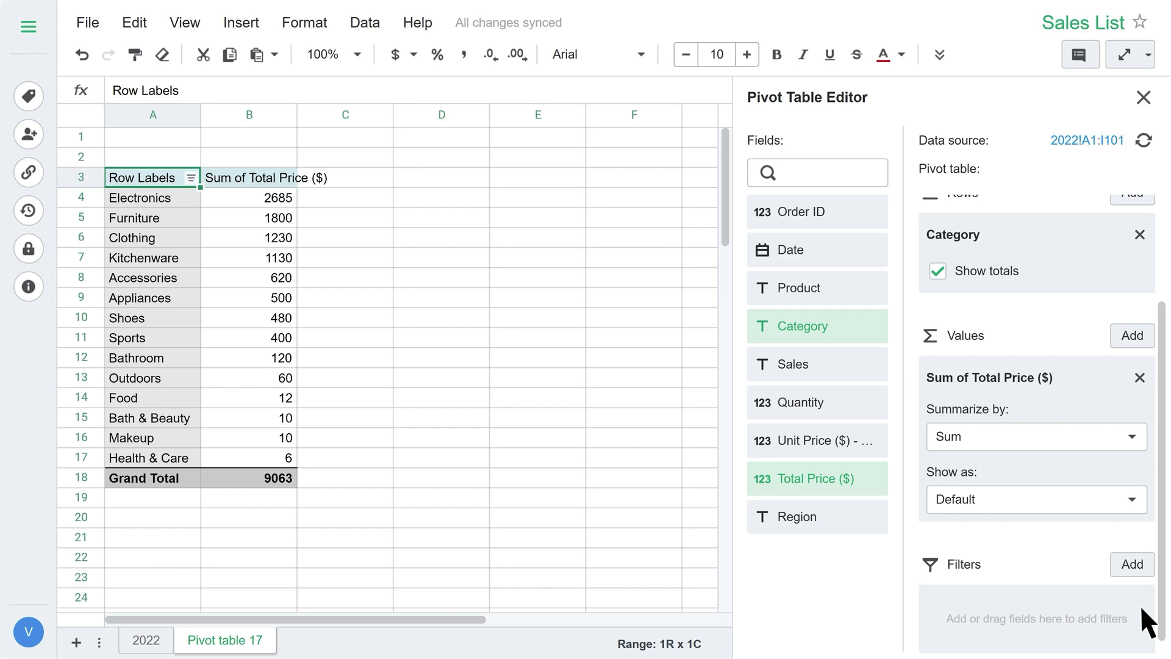
scroll(1065, 402, "up", 3)
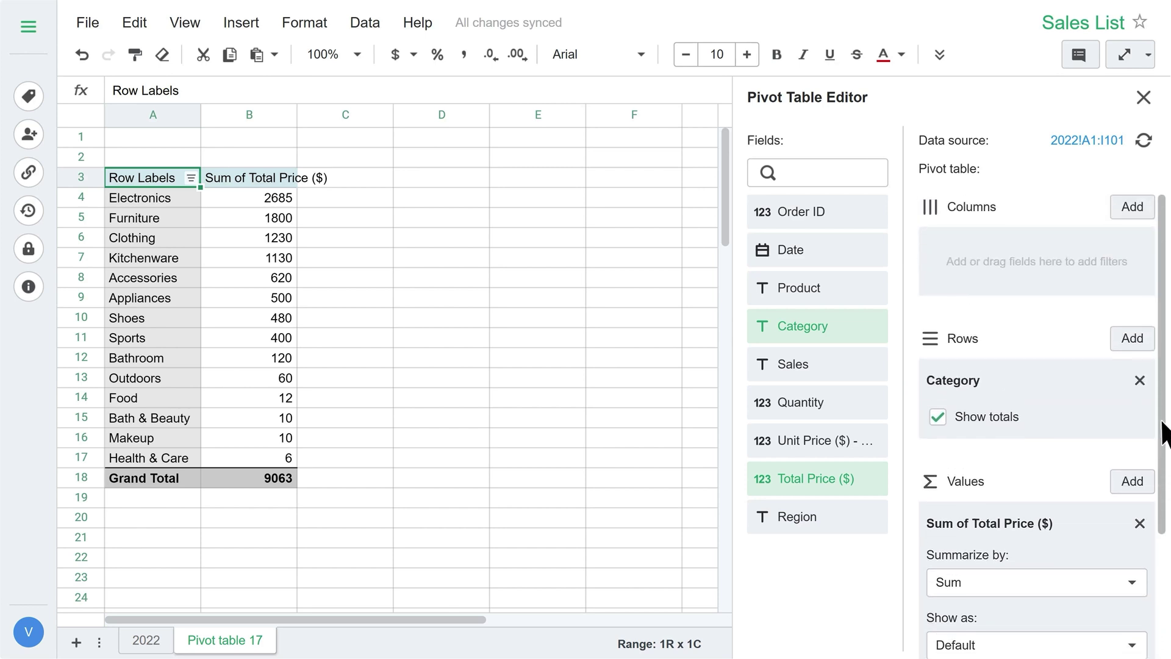
left_click_drag(854, 367, 1012, 283)
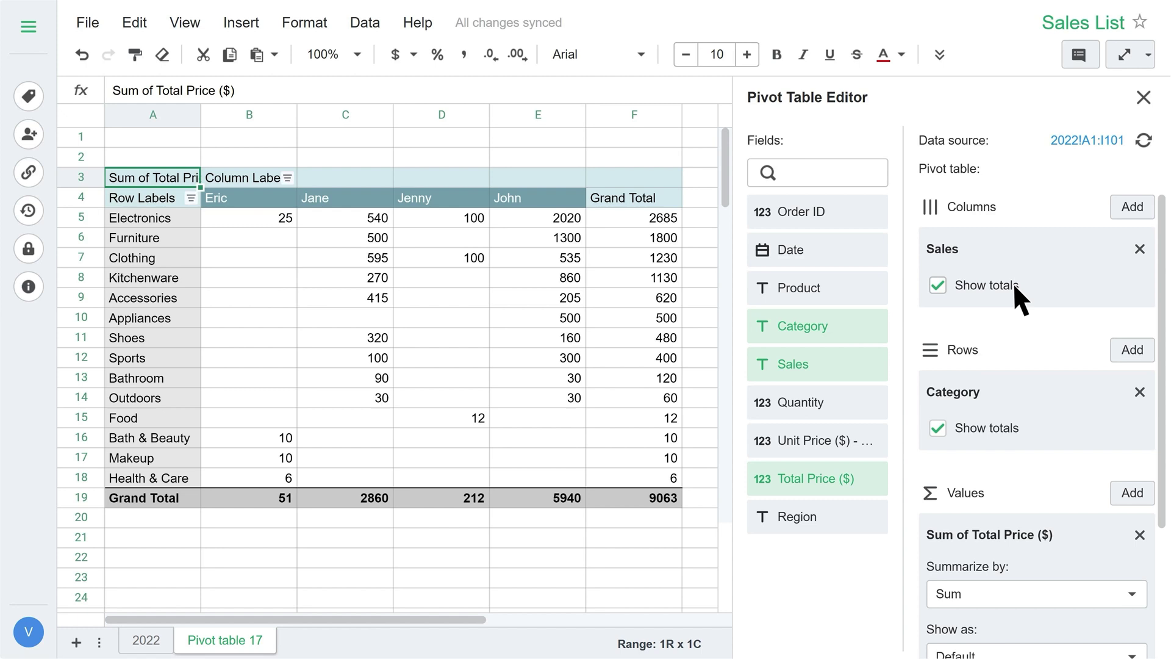
left_click(938, 284)
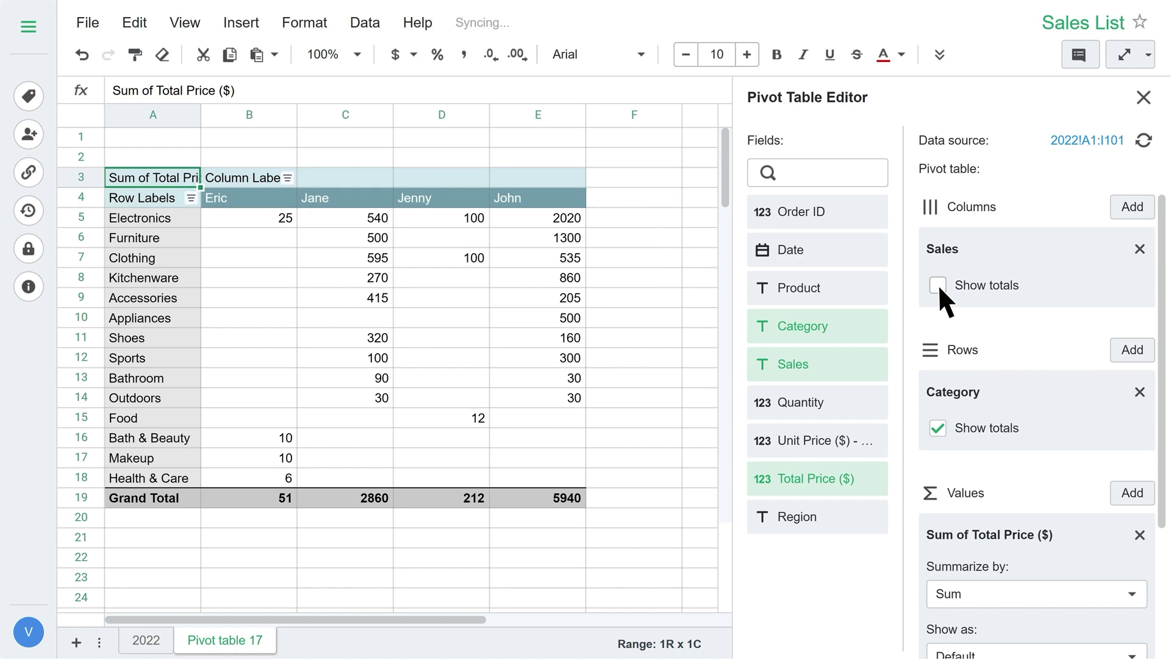
left_click(938, 285)
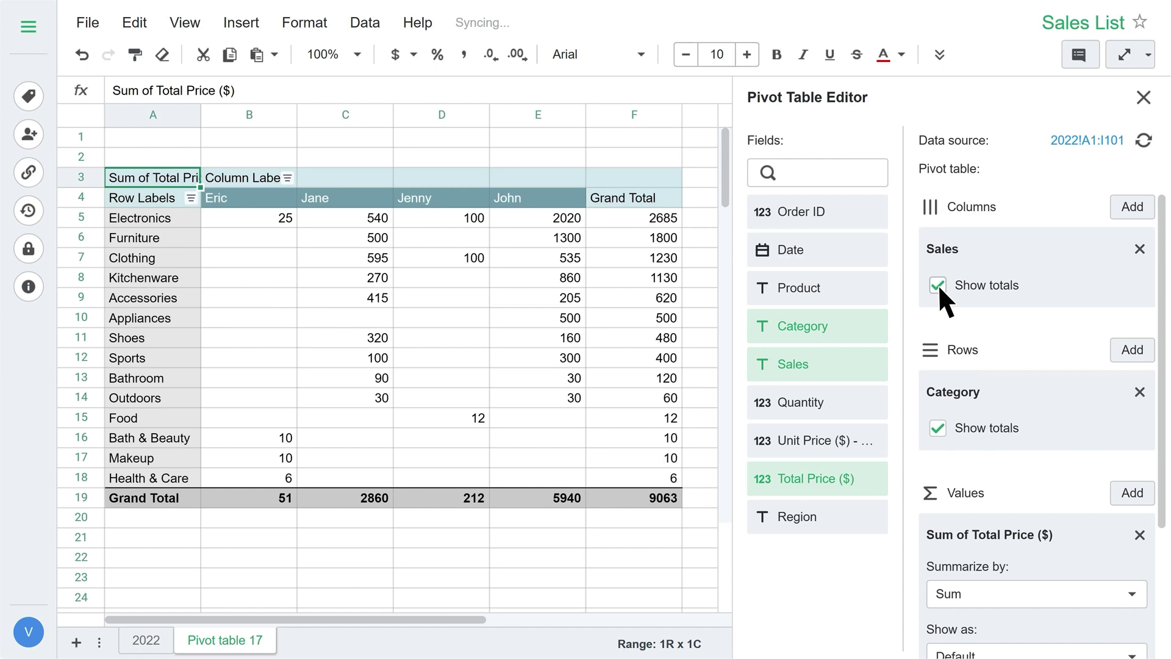
left_click(1139, 248)
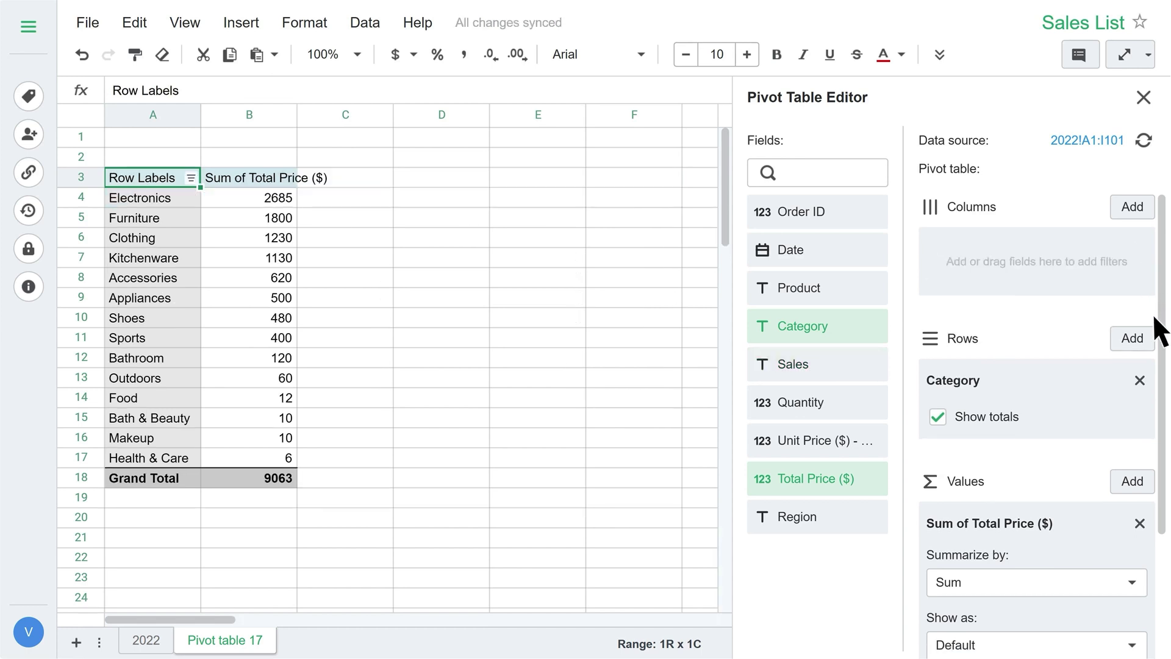
Add a second Total Price ($) sum, keeping values laid out as Totals in column header.
scroll(1156, 397, "down", 3)
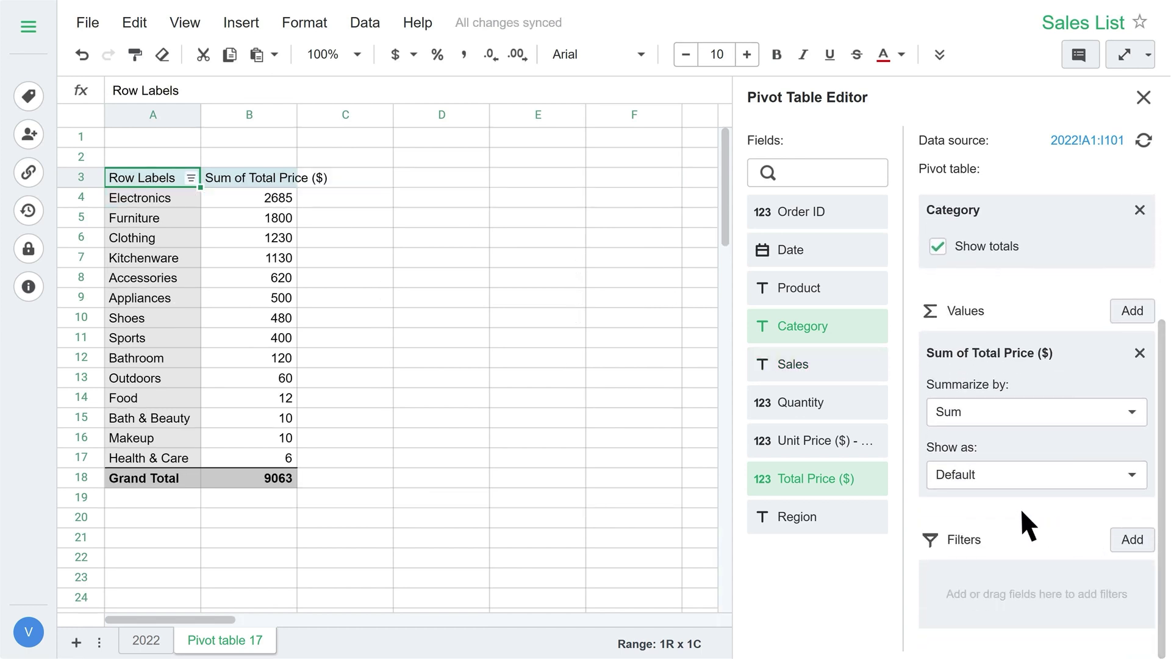
left_click_drag(860, 478, 1077, 495)
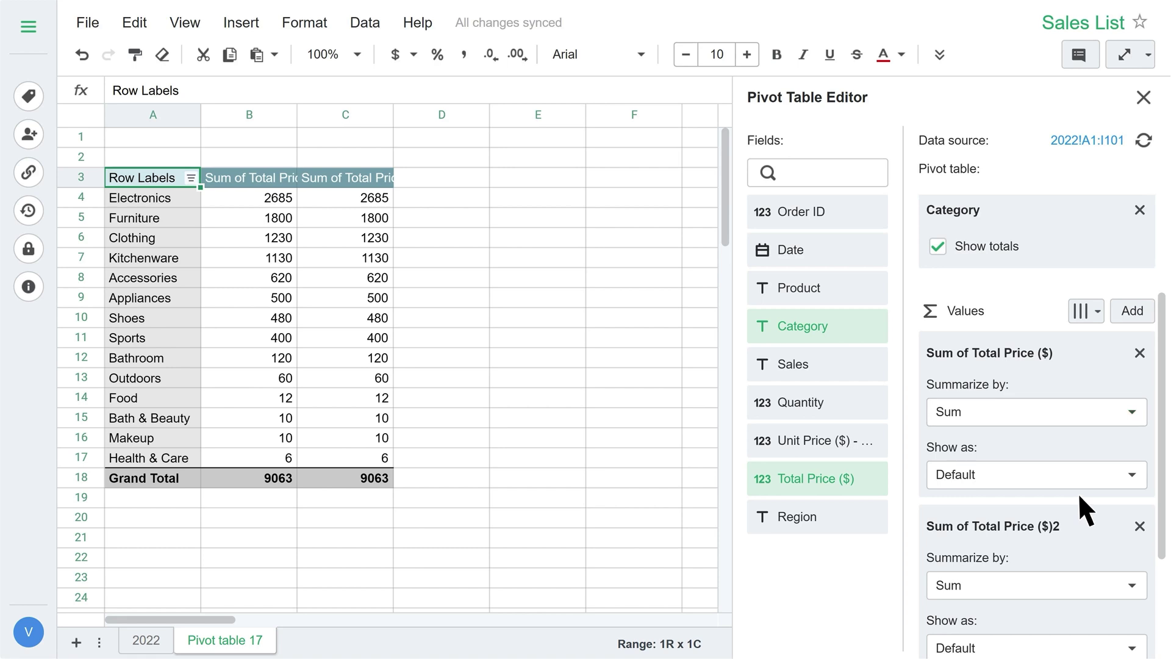
left_click(1098, 310)
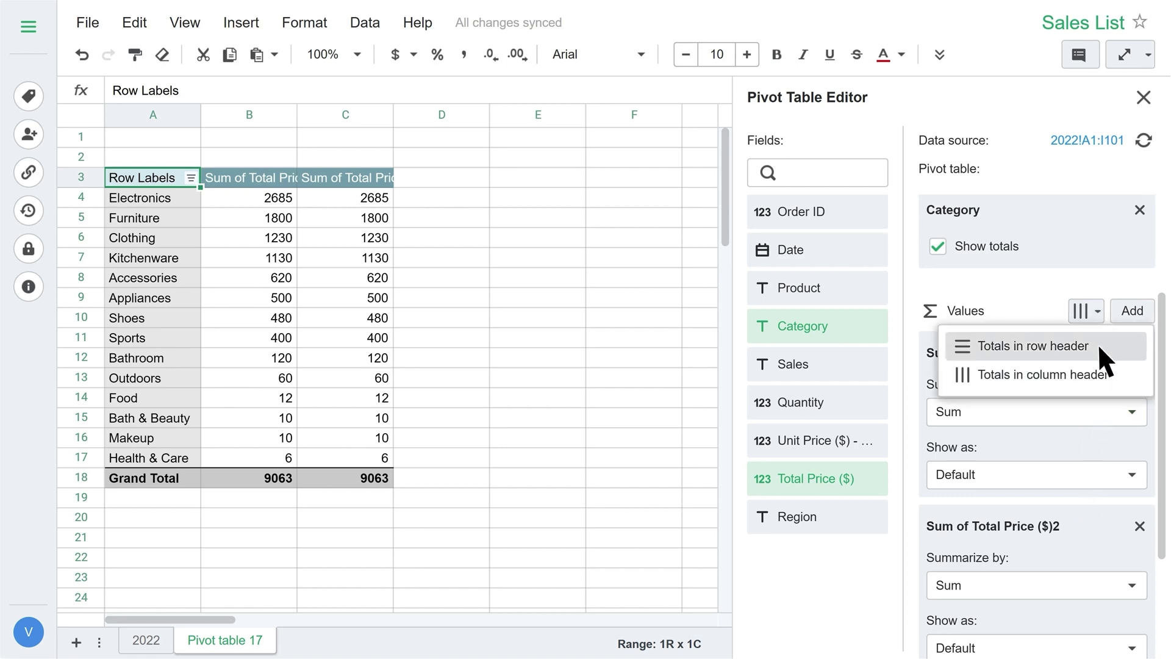
left_click(1098, 342)
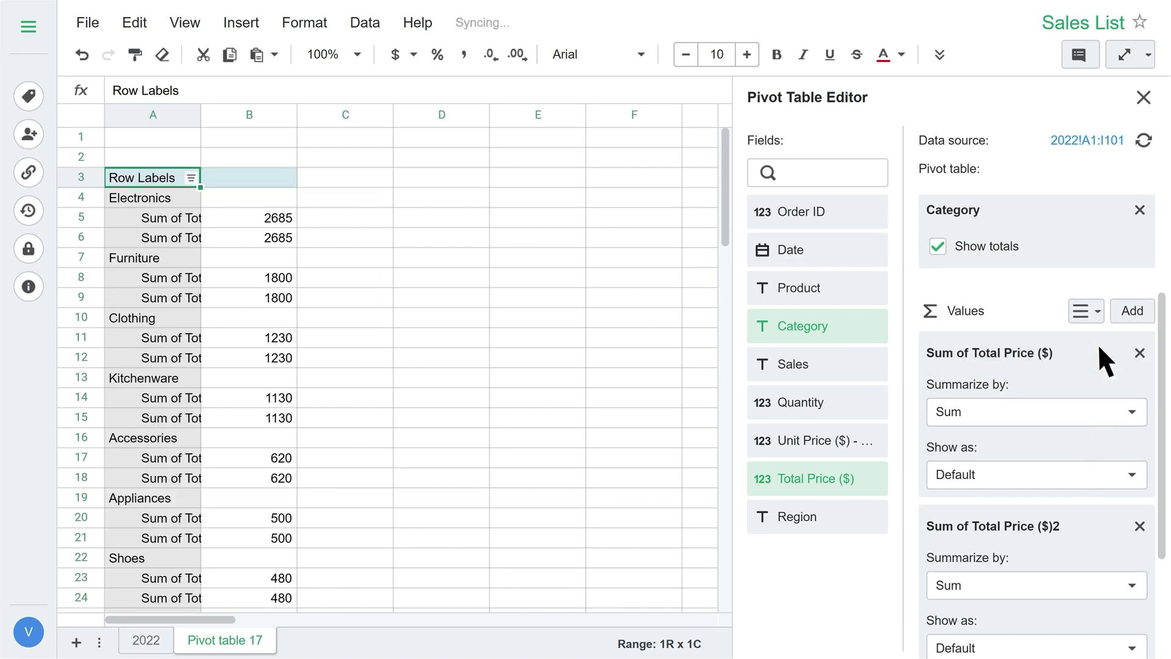
left_click(1098, 309)
left_click(1114, 371)
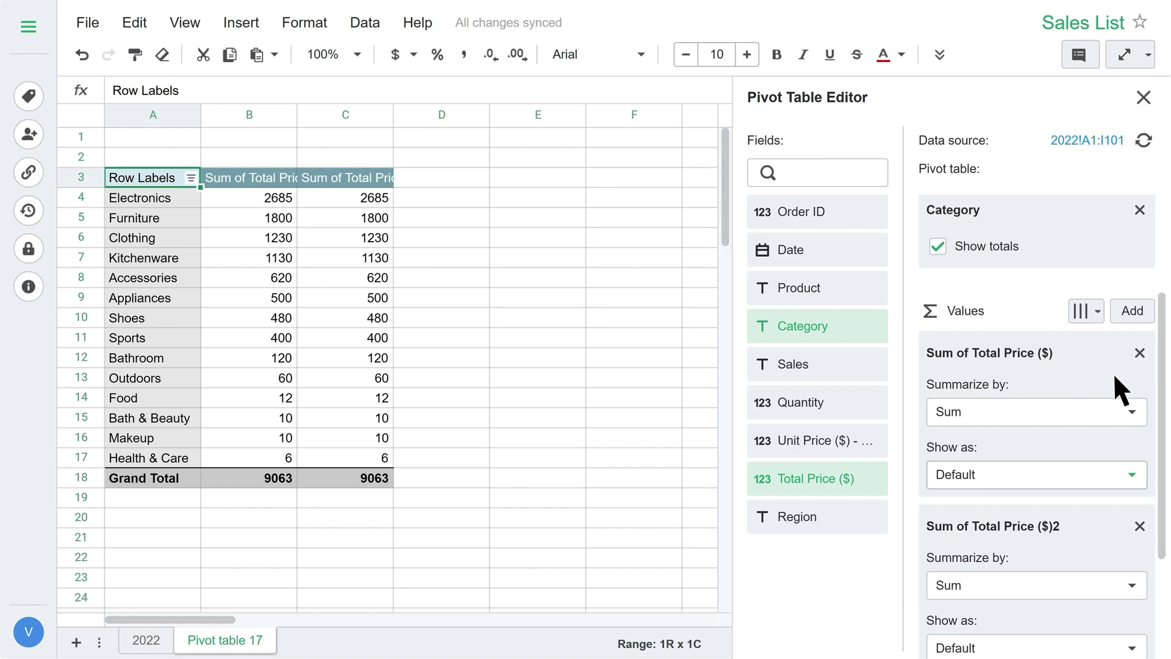
Show the second Total Price sum as % of Total.
left_click_drag(1159, 431, 1165, 544)
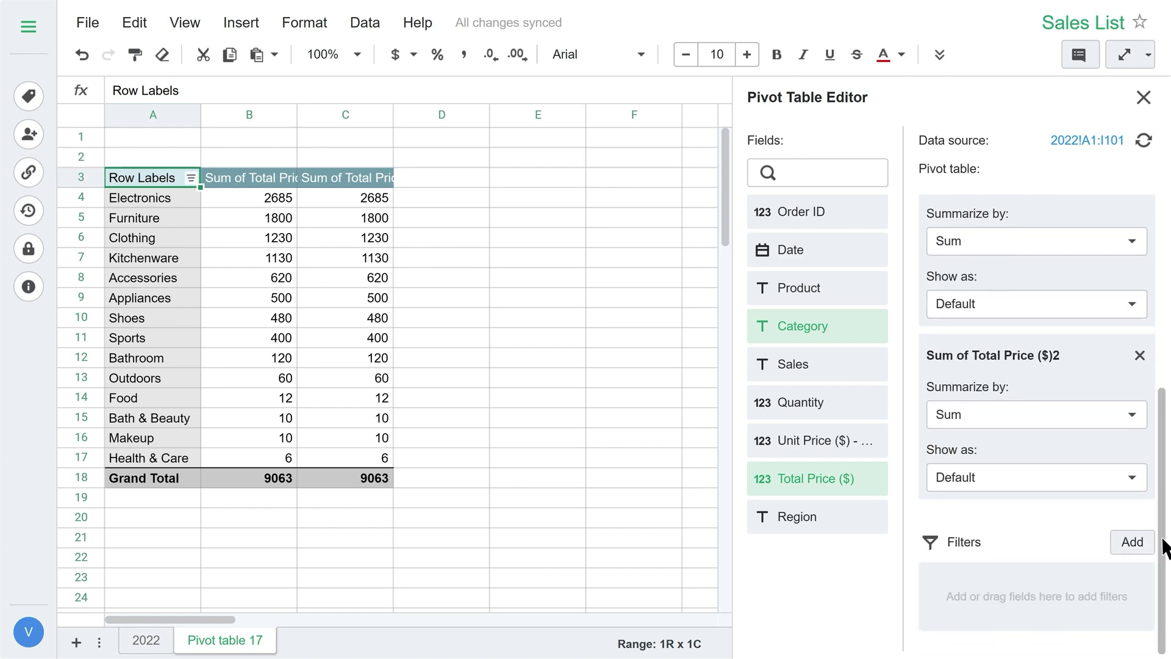
left_click(1132, 474)
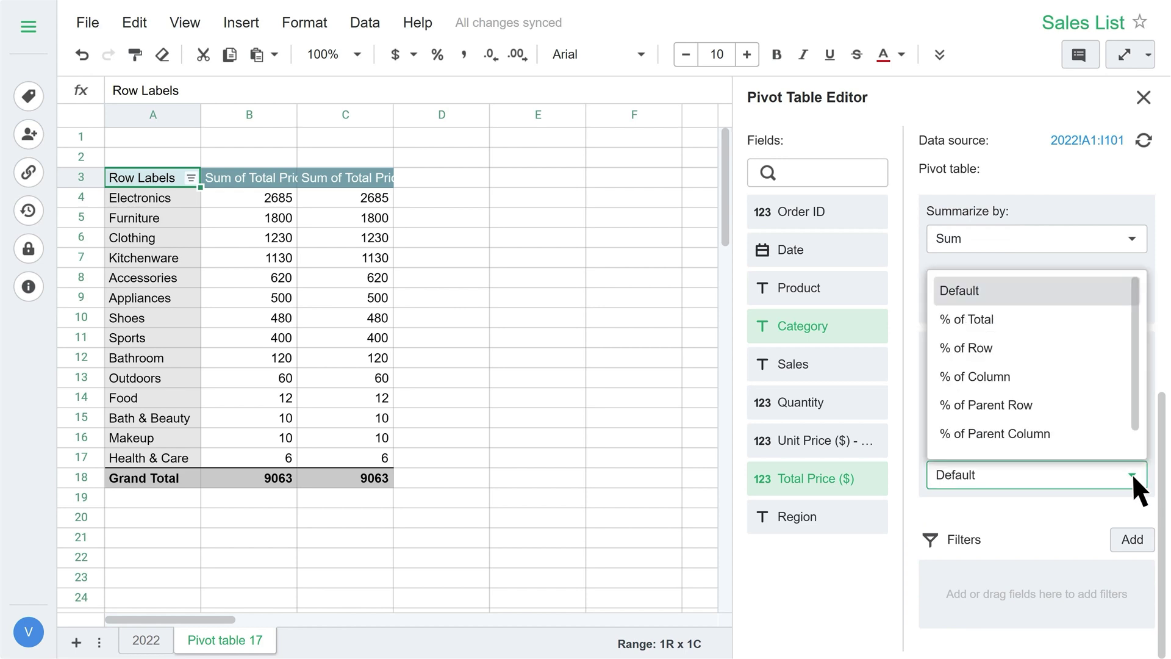
left_click(1078, 320)
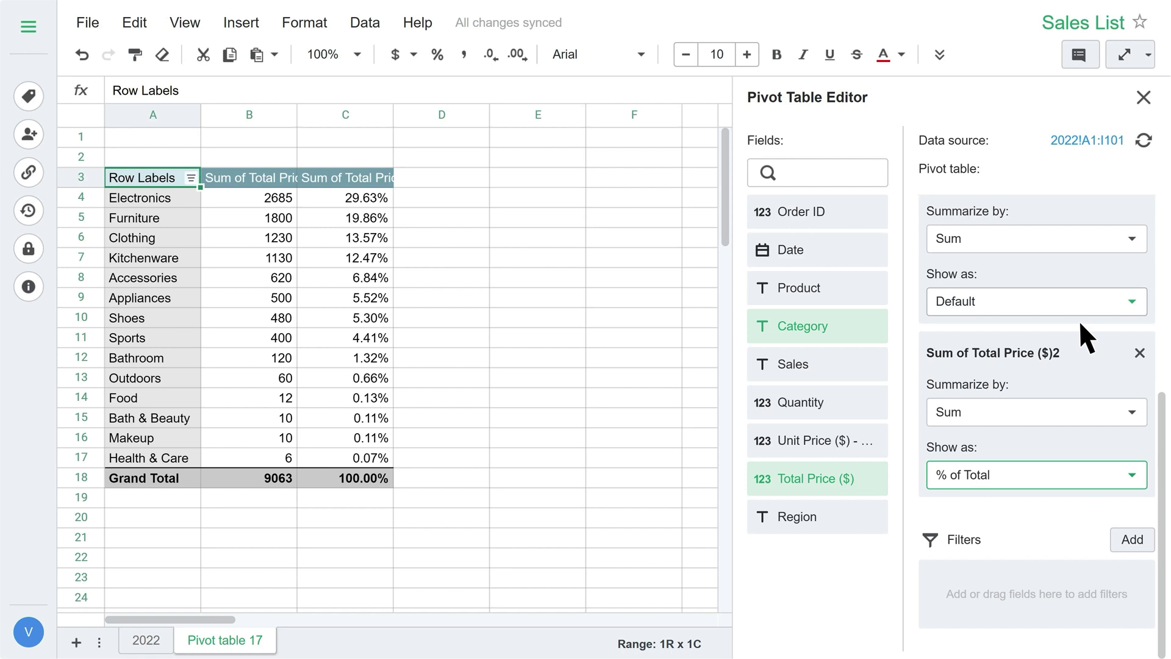
Select the percentages in C4:C17 together with the category labels in A4:A17.
left_click(344, 457)
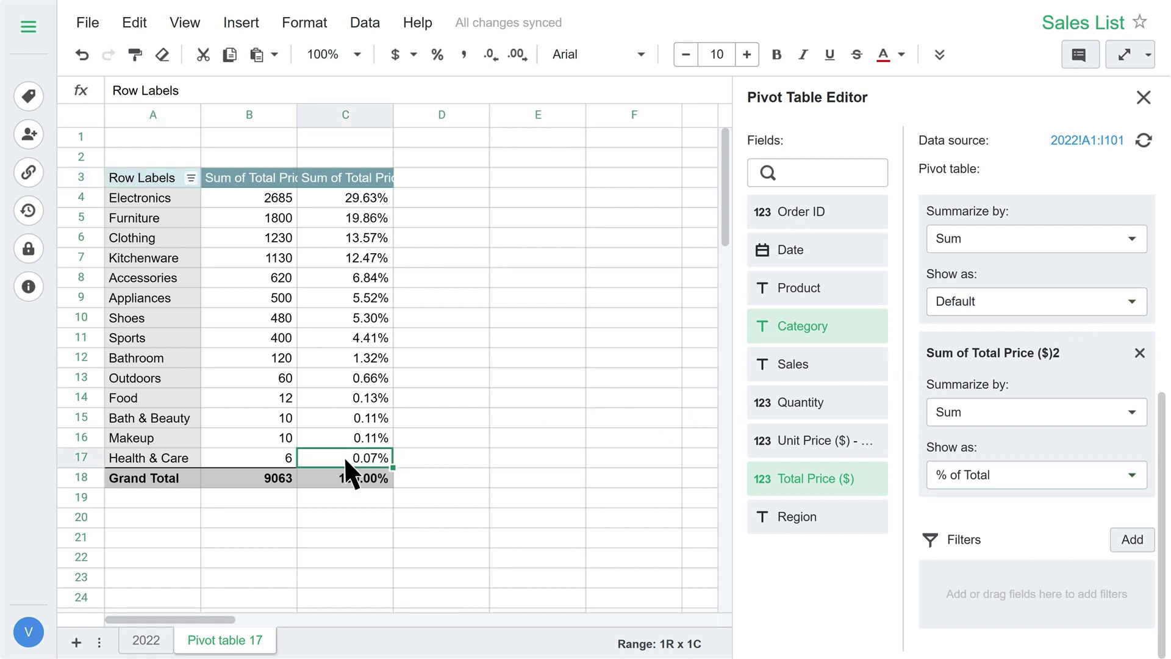
left_click(339, 196, "shift")
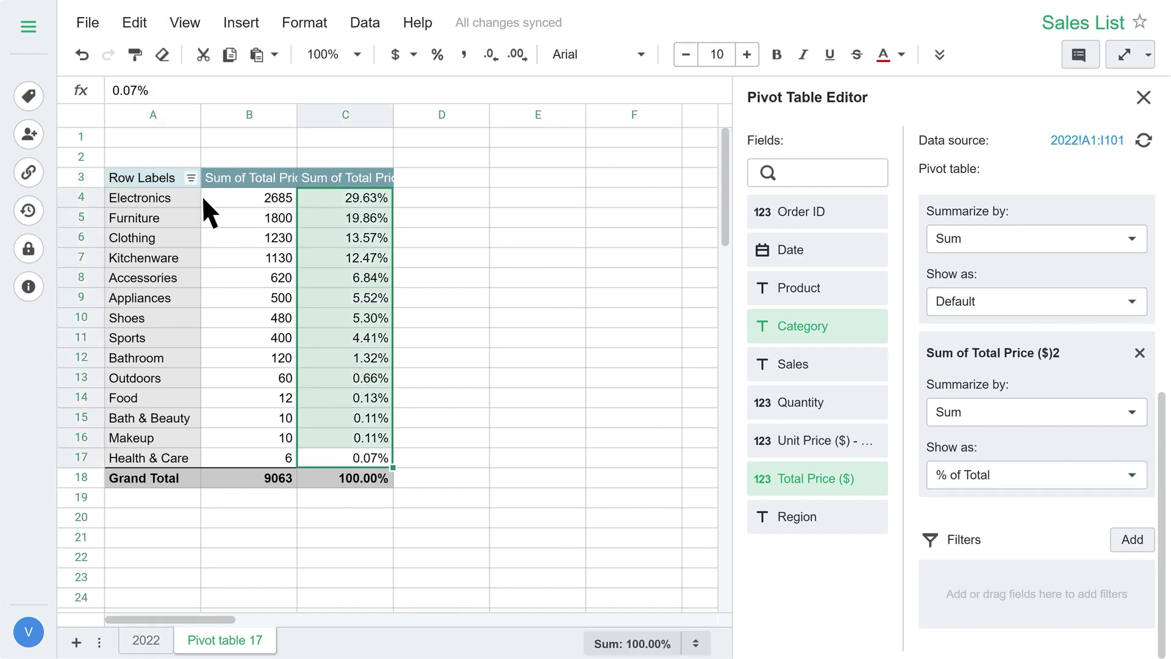
left_click(177, 196, "ctrl")
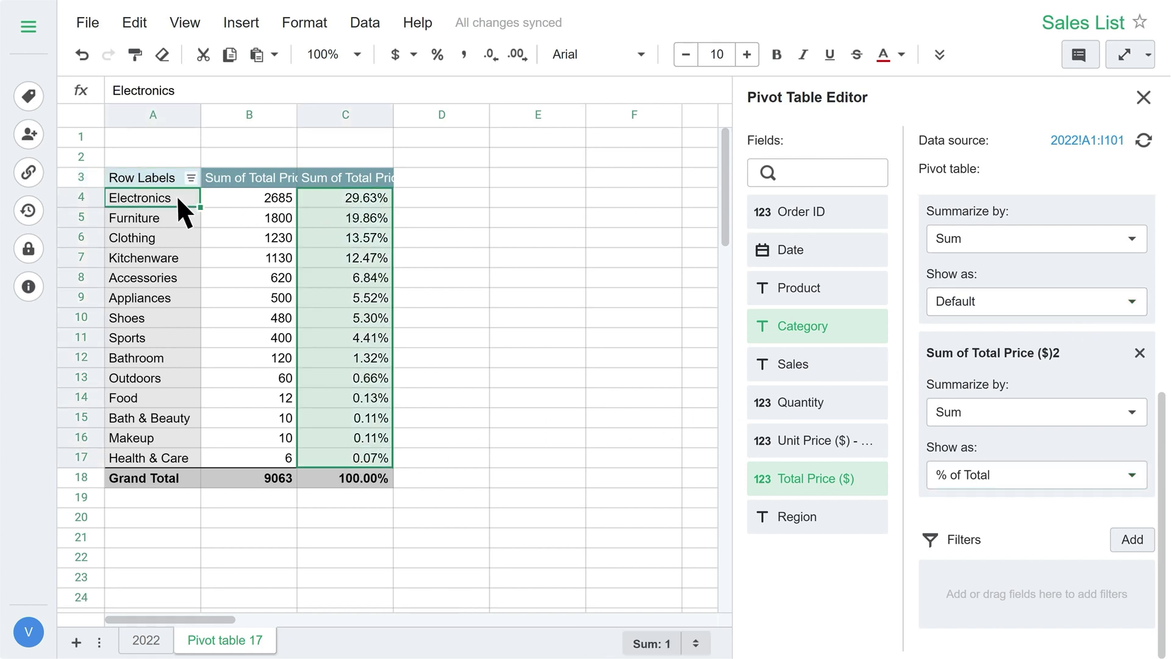
left_click(177, 456, "shift")
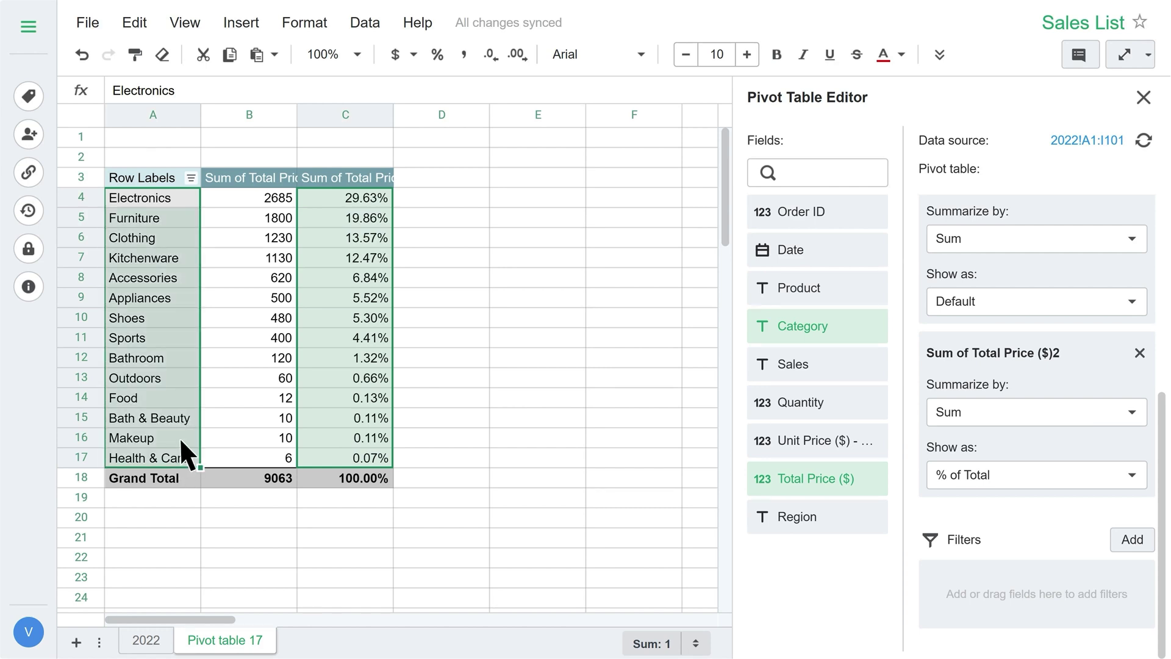
Insert a horizontal bar chart of the category percentages and place it right of the pivot.
left_click(241, 22)
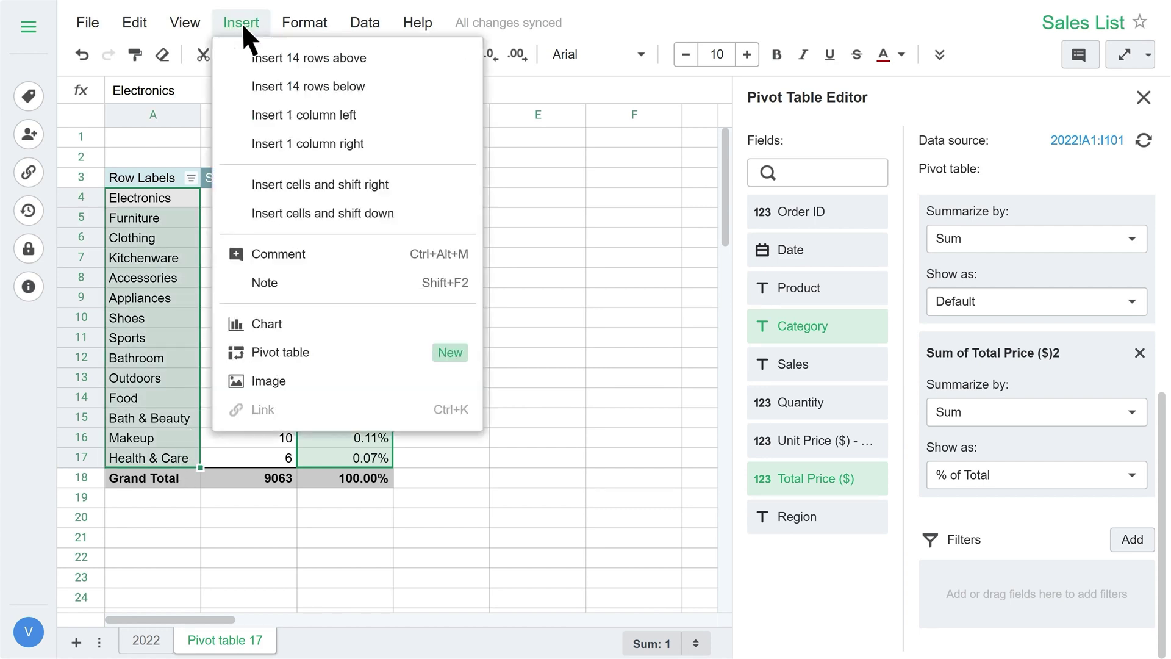
left_click(295, 322)
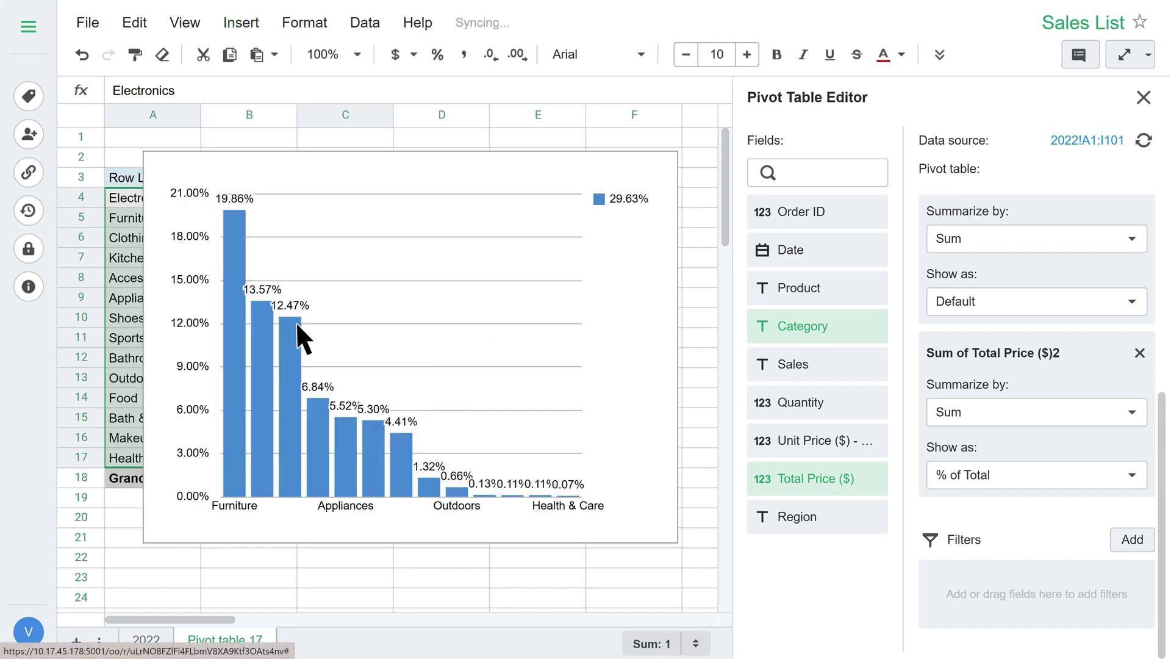
left_click(385, 282)
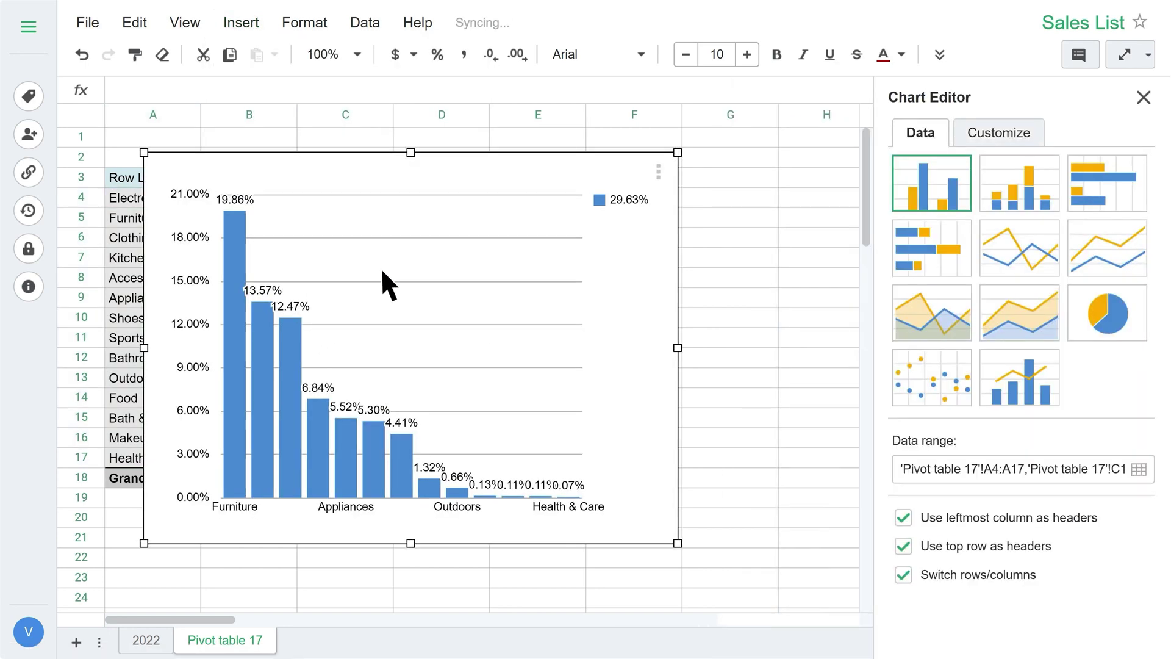
left_click(1109, 181)
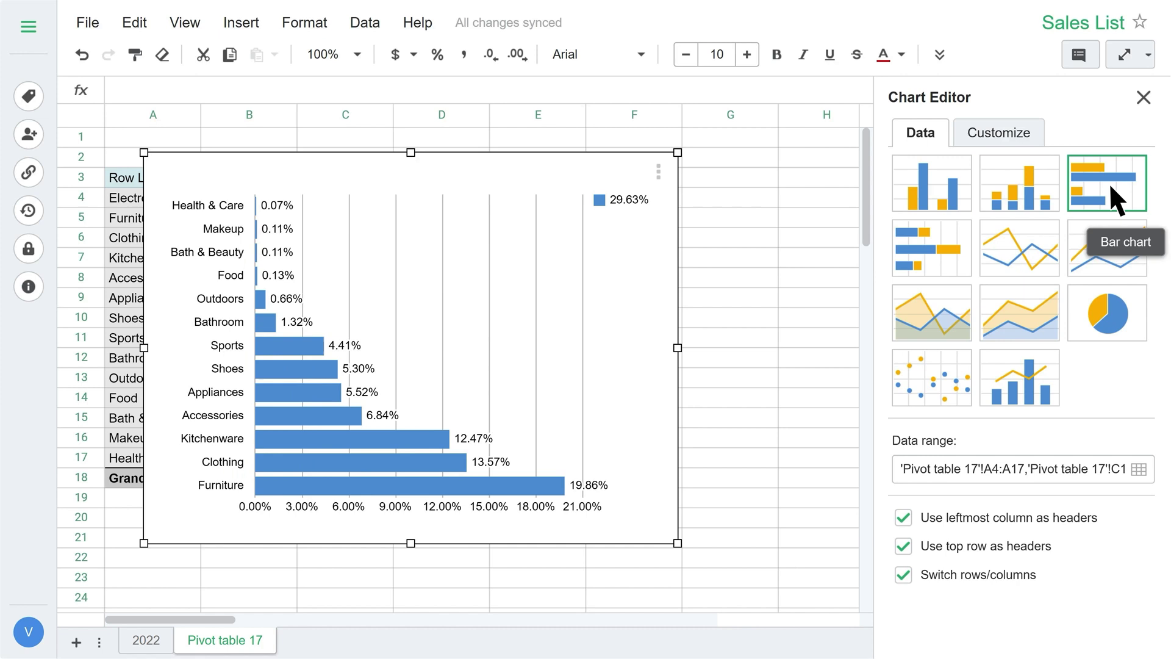
left_click_drag(420, 349, 703, 352)
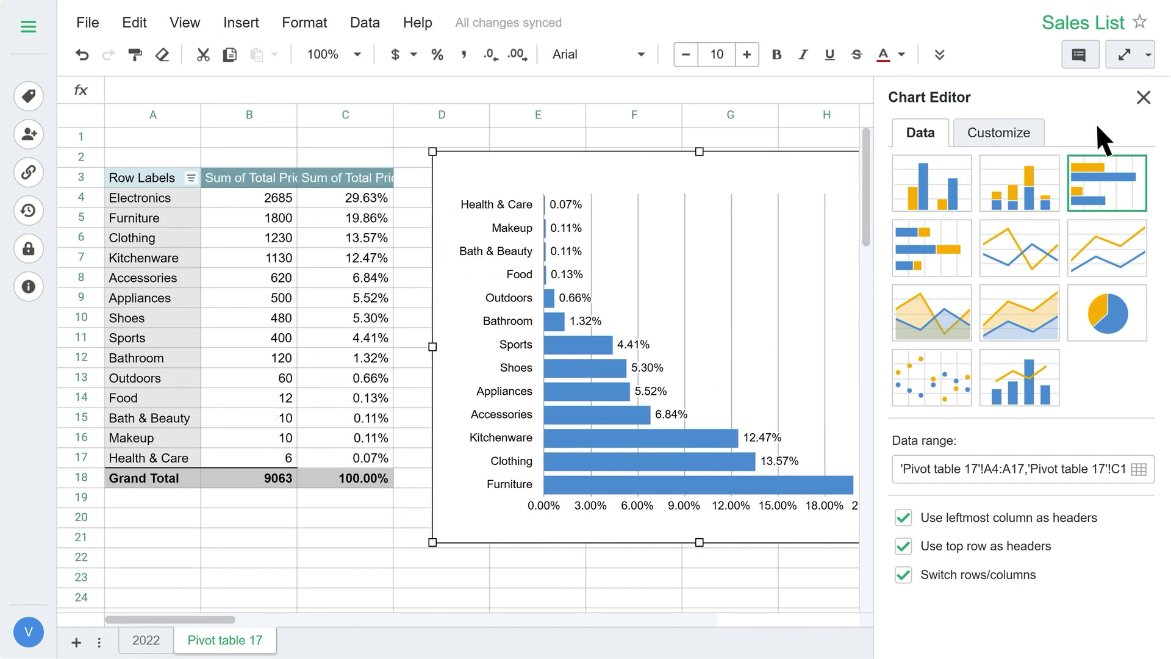
left_click(1143, 97)
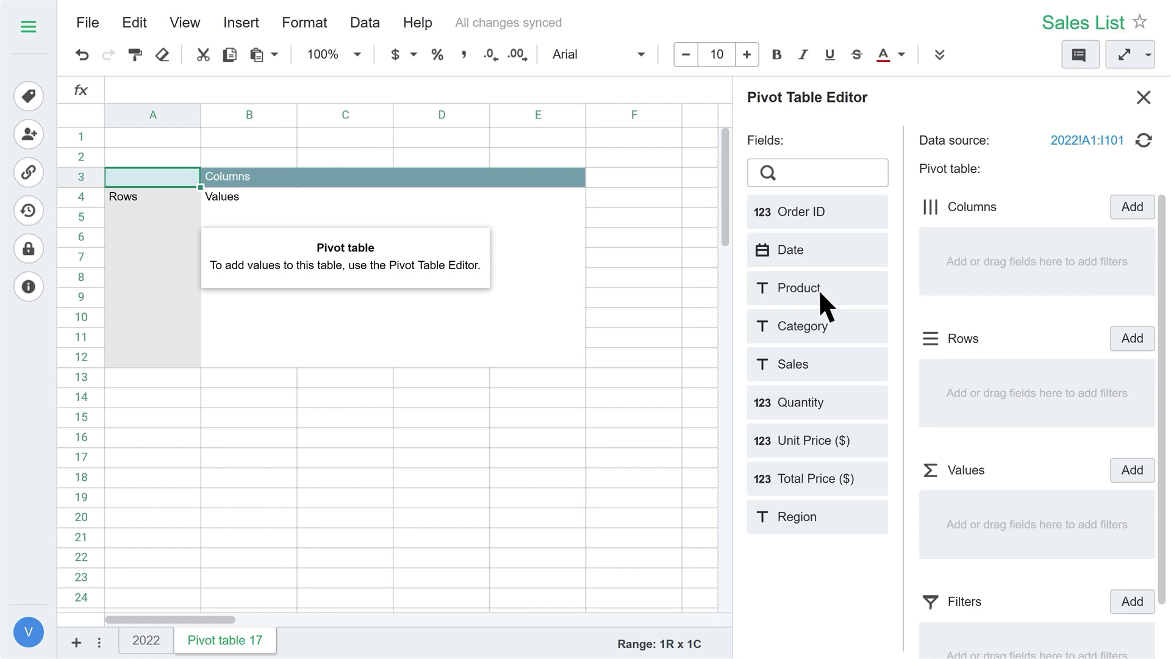
Sum Total Price ($) by Date, then group the dates into Months and Quarters.
left_click_drag(818, 251, 1003, 357)
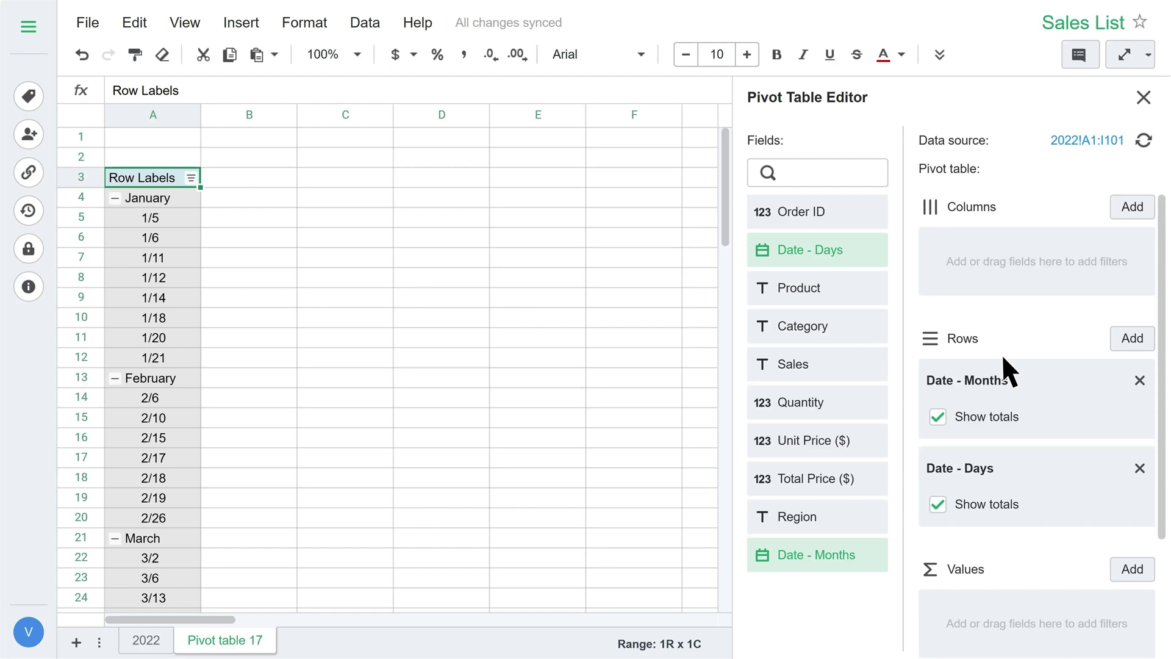
left_click_drag(842, 463, 962, 581)
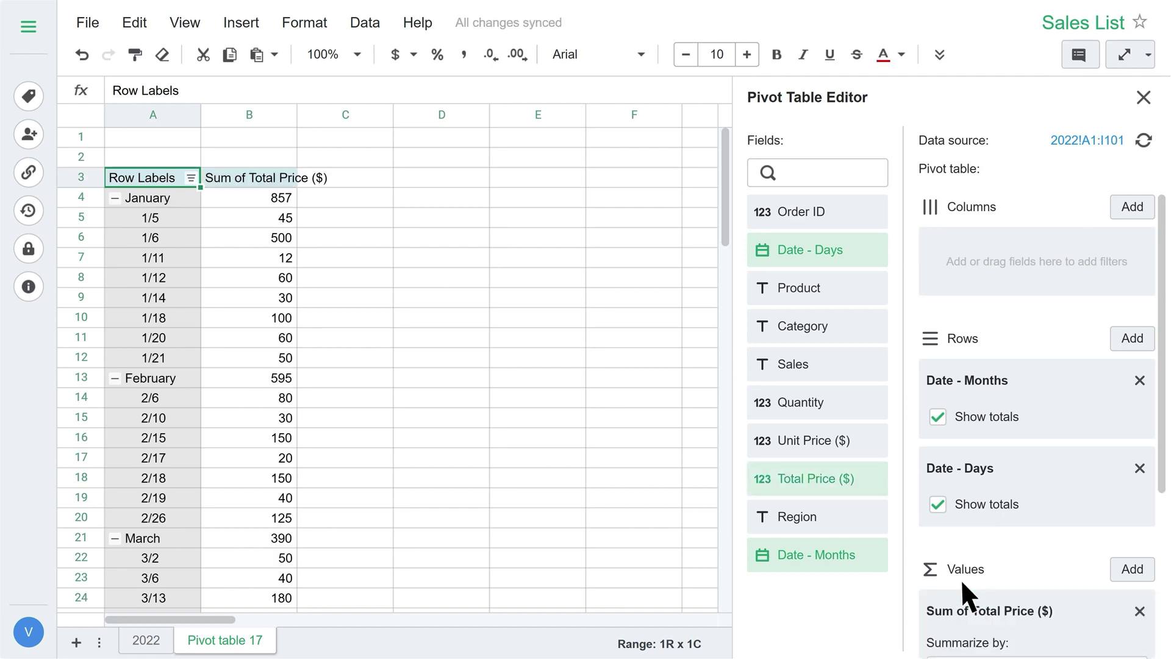
left_click(175, 198)
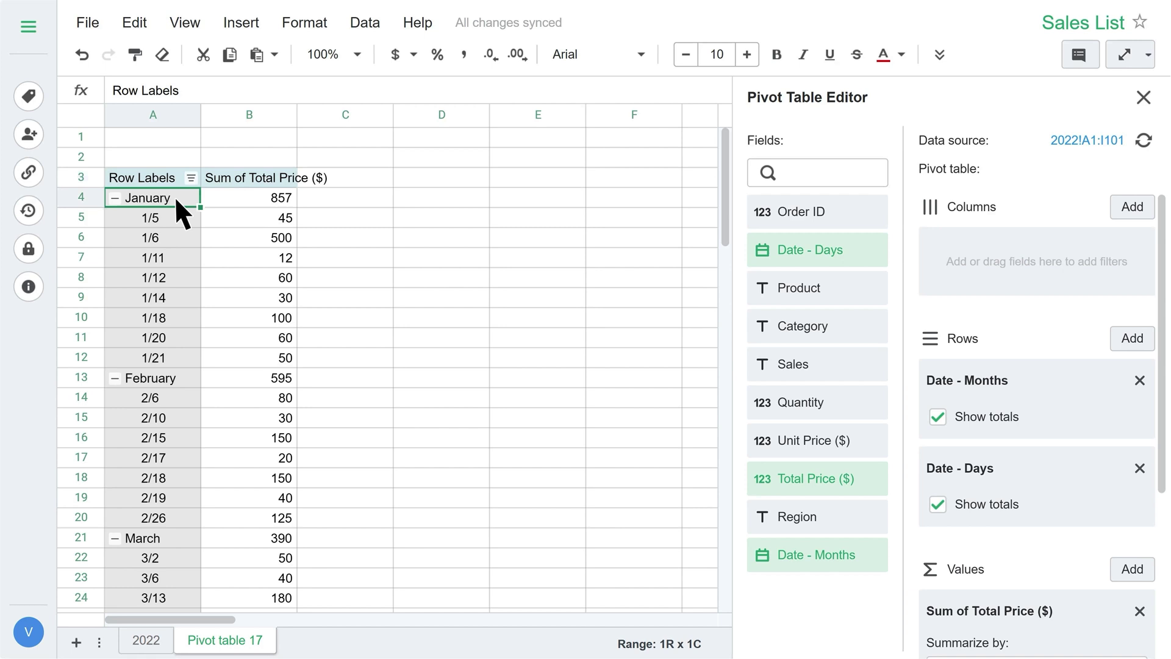
right_click(174, 197)
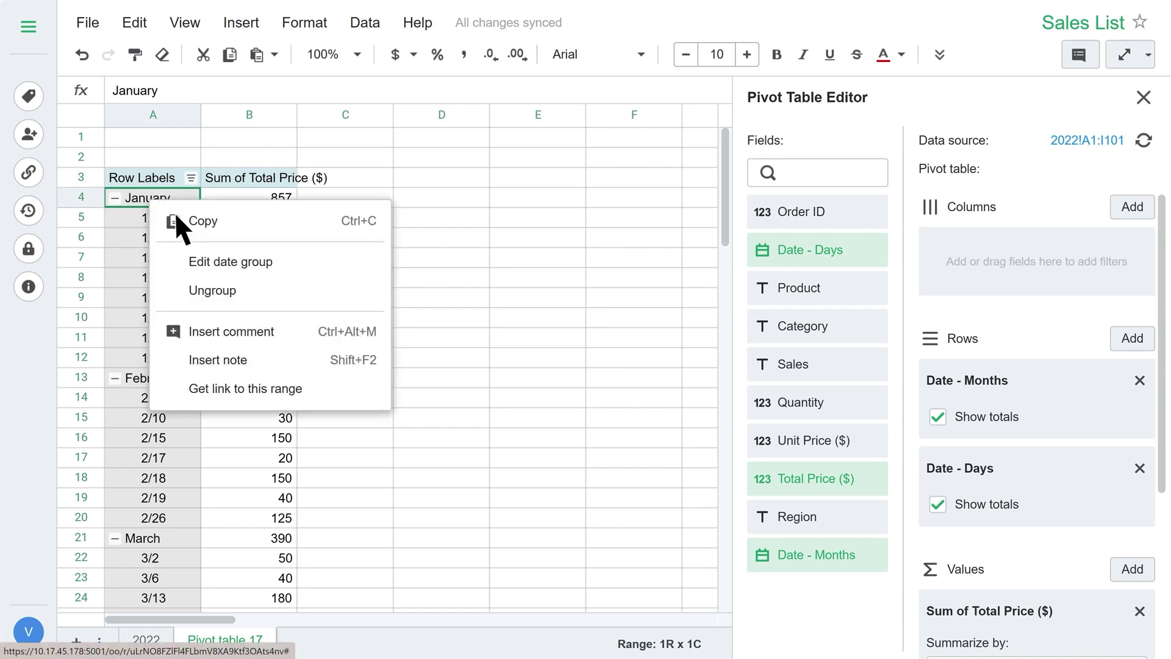
left_click(174, 258)
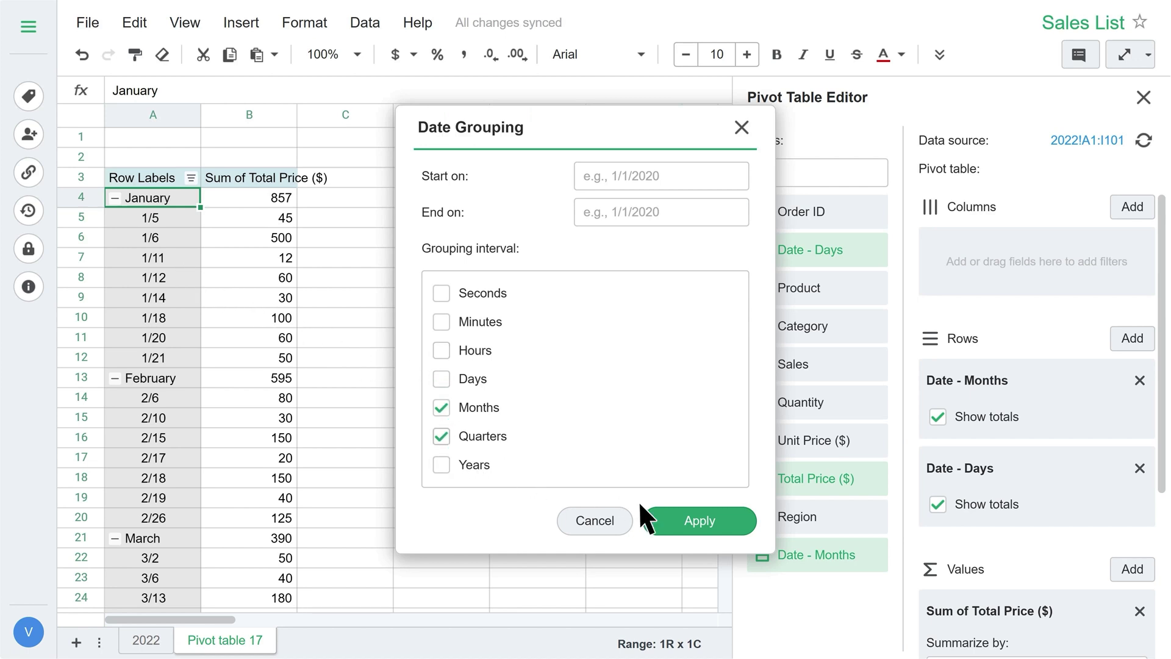
left_click(700, 521)
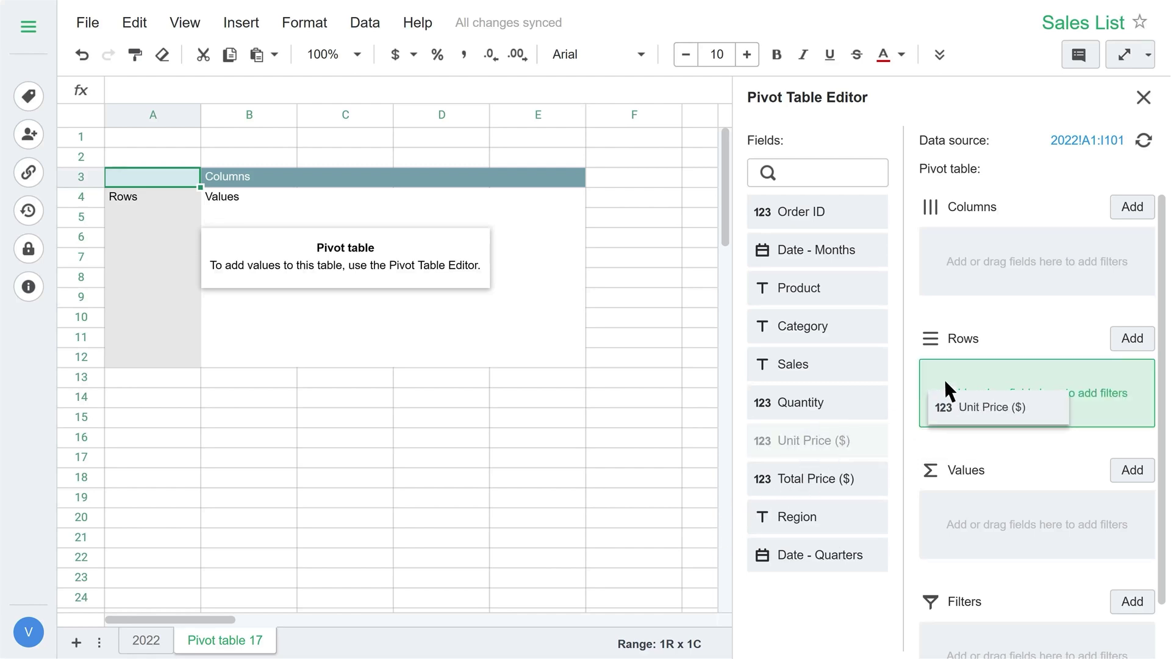
Build a pivot summing Quantity for each Unit Price and start a number group on the prices.
left_click_drag(833, 441, 944, 379)
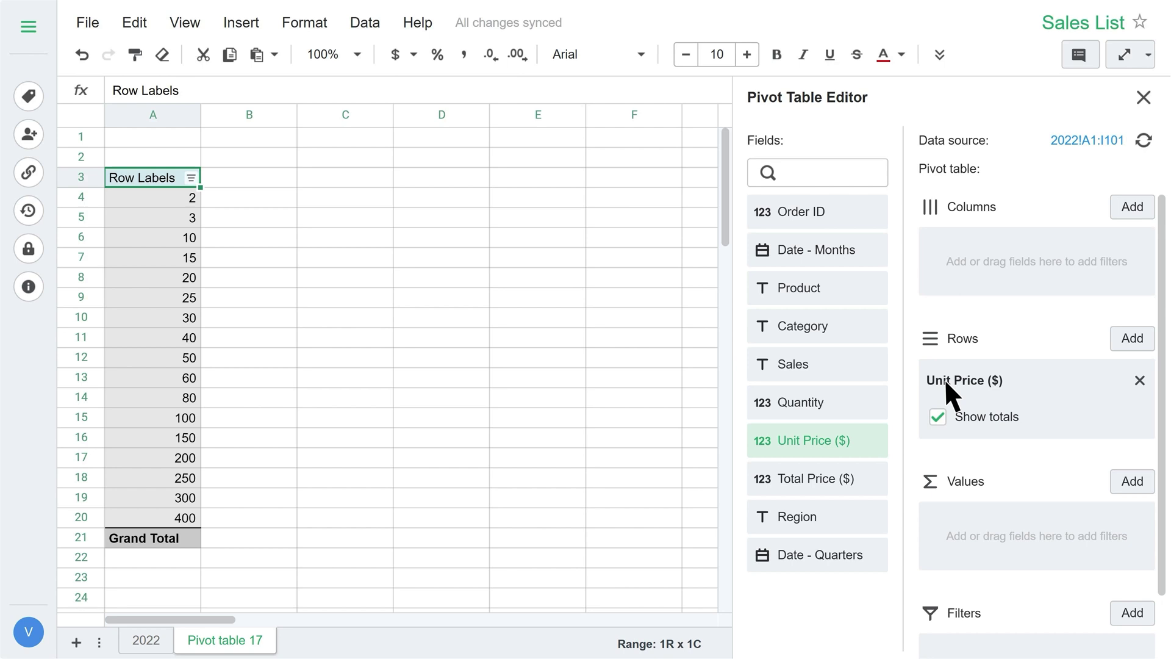
left_click_drag(831, 403, 962, 495)
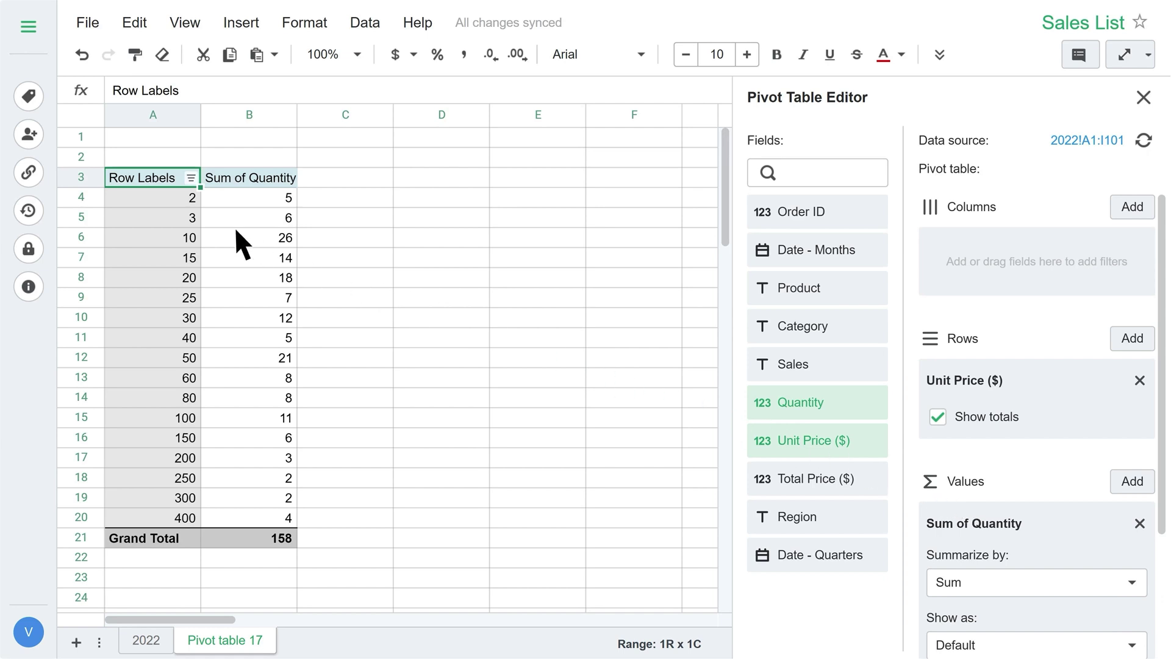
left_click(150, 195)
right_click(150, 195)
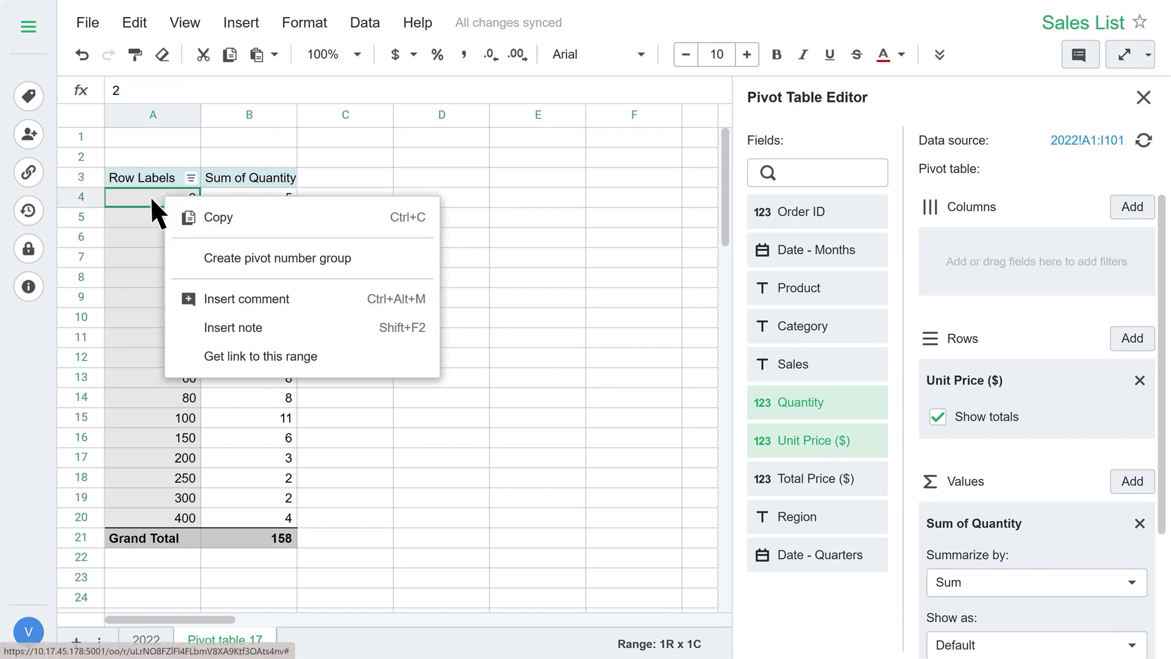
left_click(193, 256)
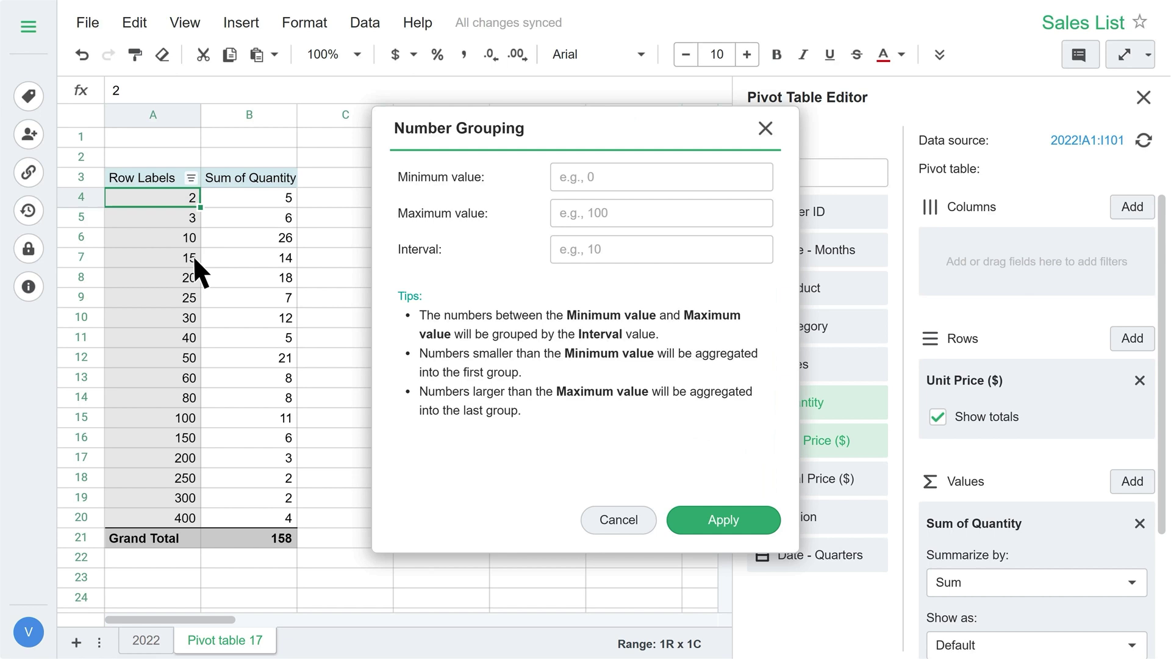
Group unit prices into 50-wide bands from 50 to 300, then undo to empty the pivot.
left_click(558, 177)
type("50")
key("Tab")
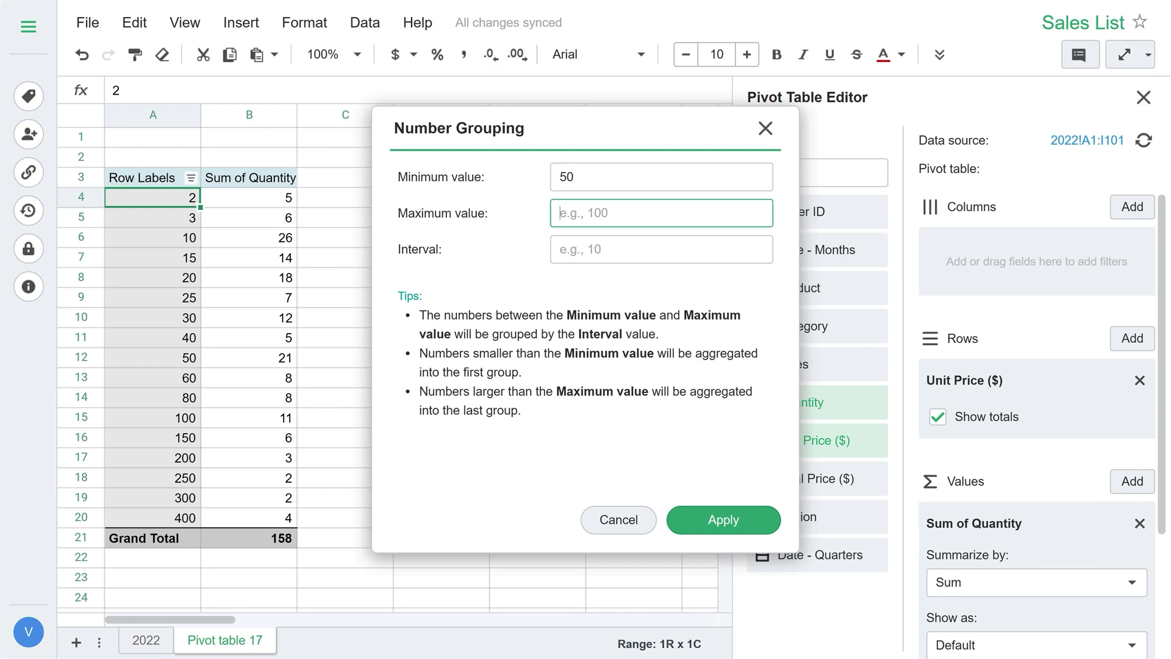
type("300")
key("Tab")
type("50")
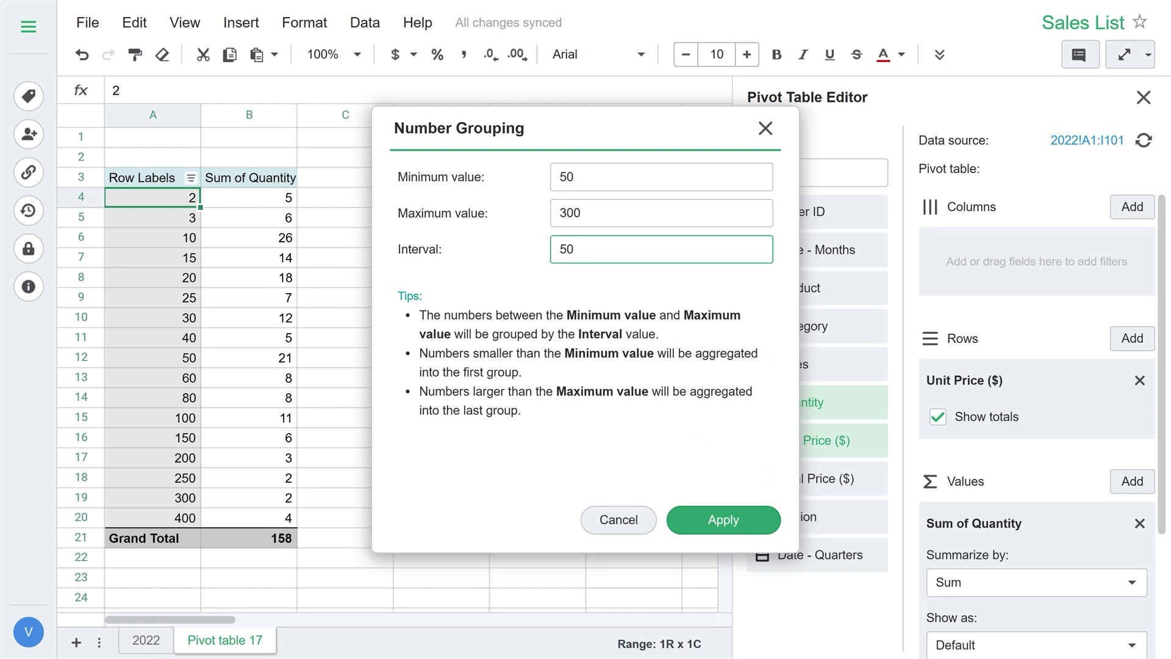
key("Tab")
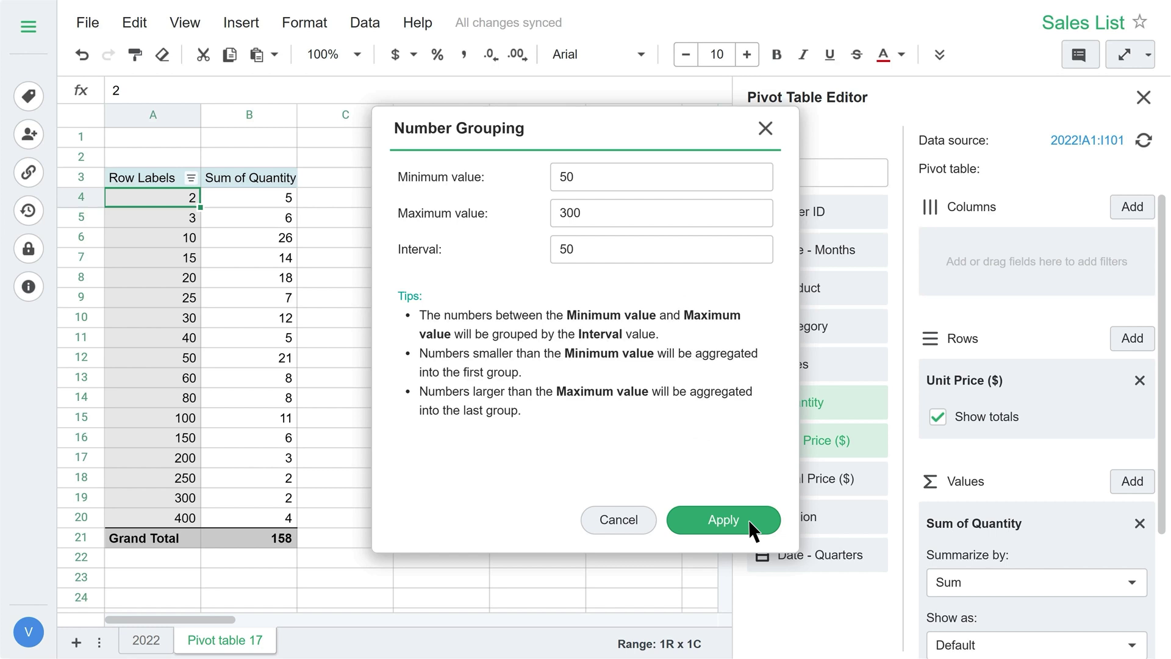
left_click(723, 520)
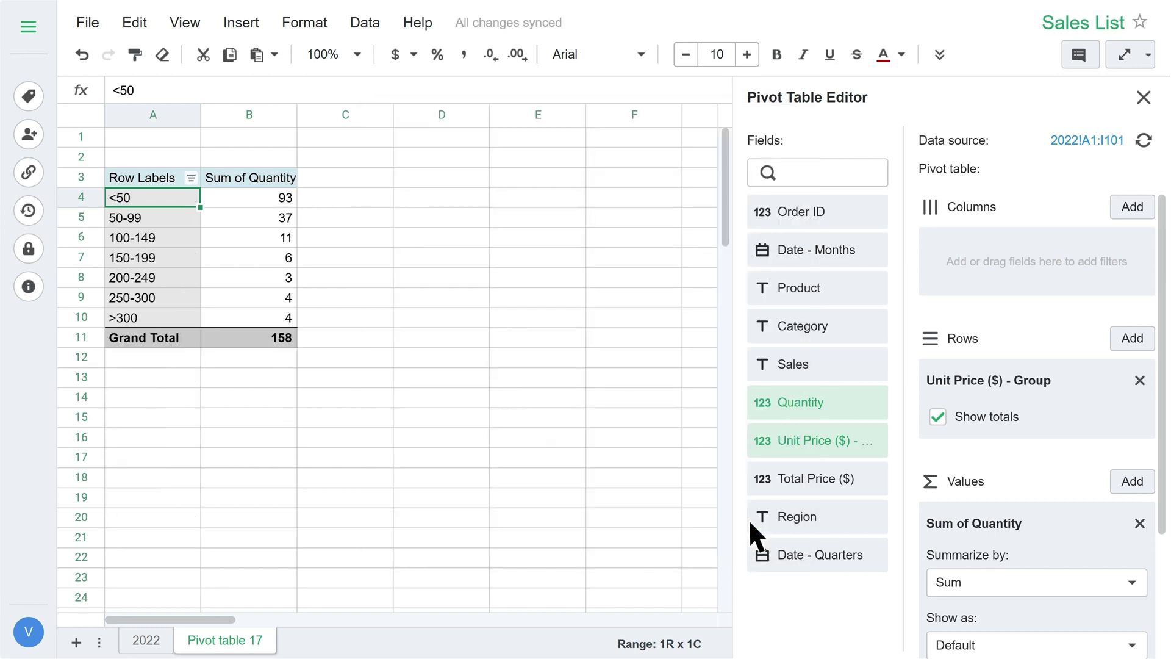
key("ctrl+z")
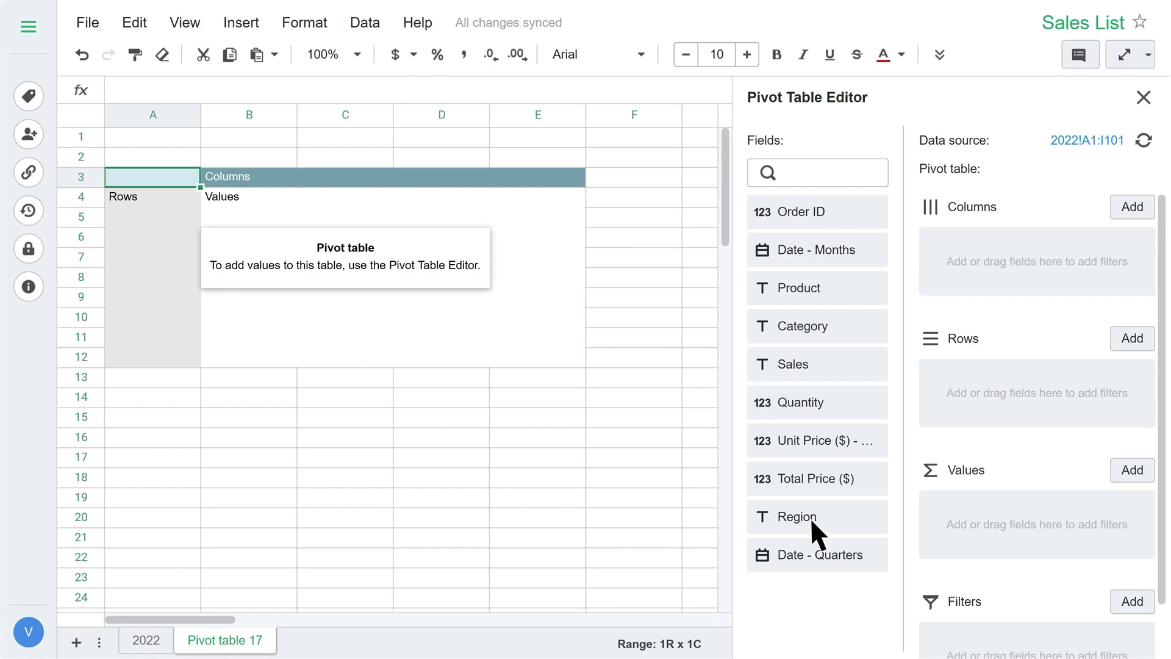
Sum Total Price by Region and group CN with TW.
left_click_drag(810, 517, 987, 371)
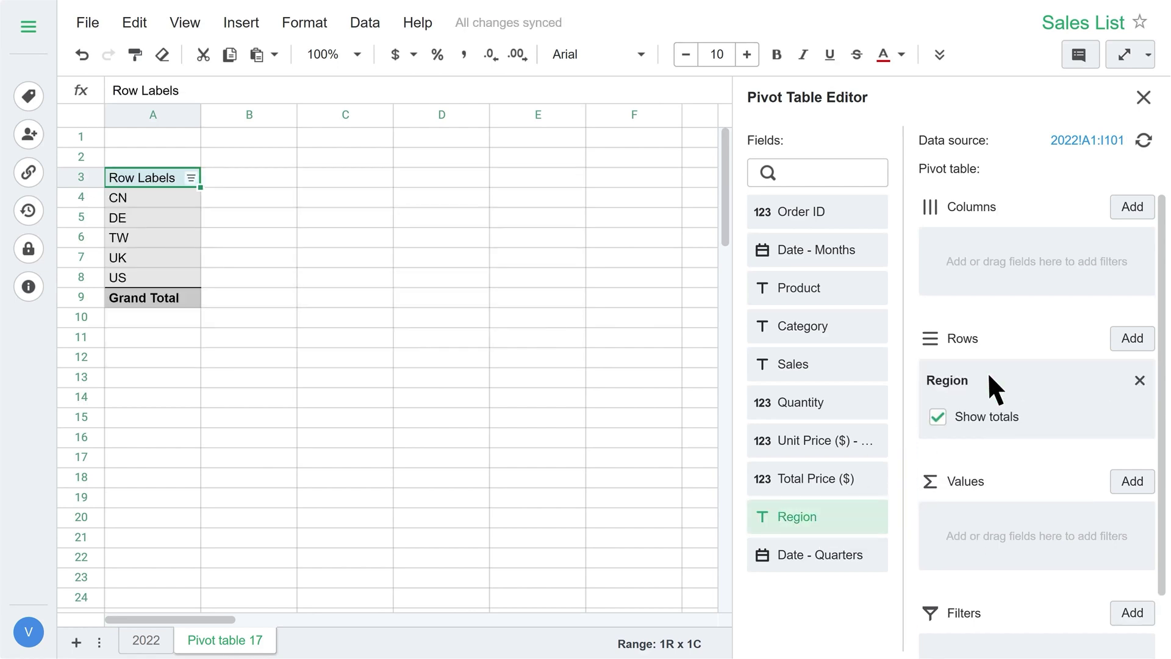
left_click_drag(806, 478, 961, 514)
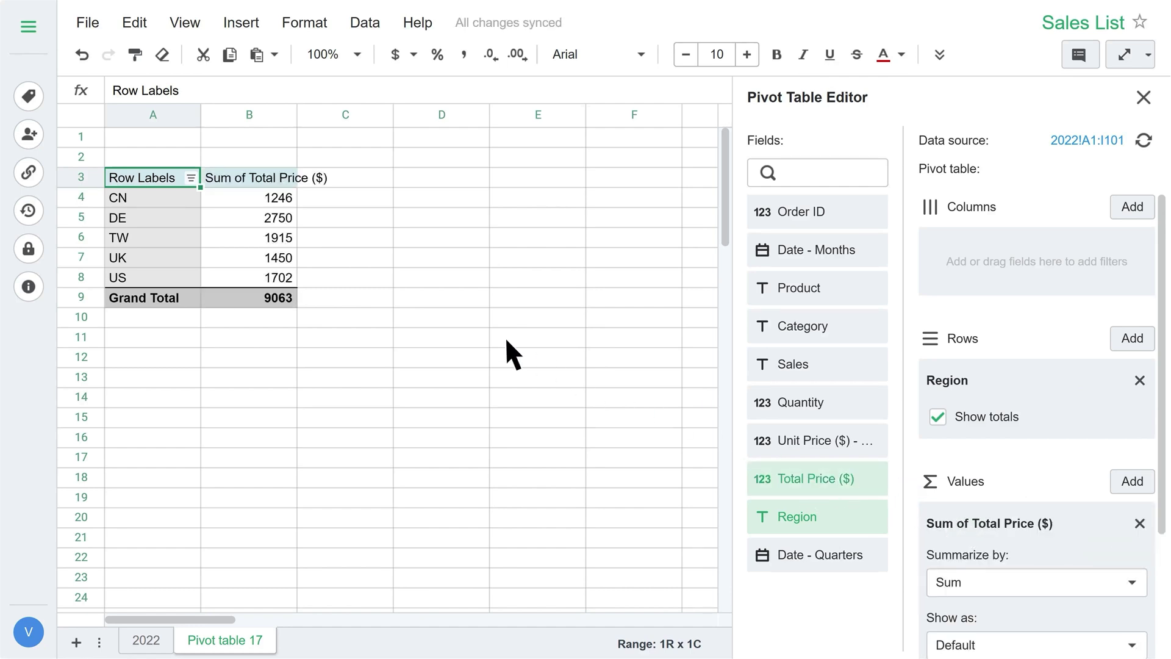
left_click(149, 198)
left_click(148, 235, "ctrl")
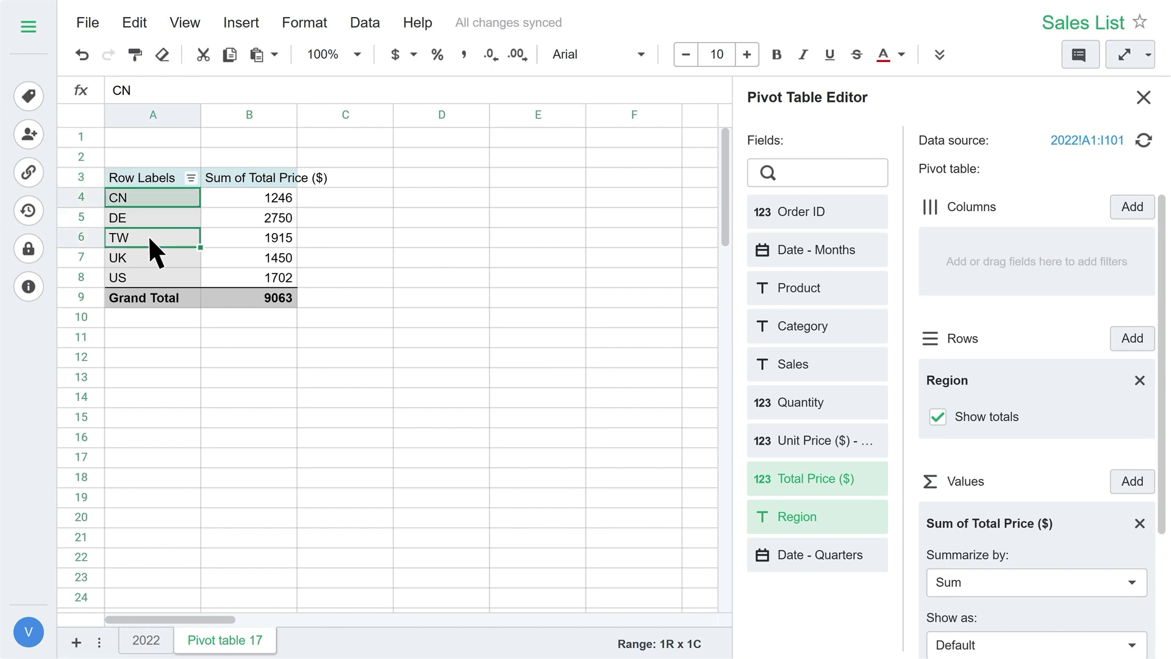
right_click(148, 236)
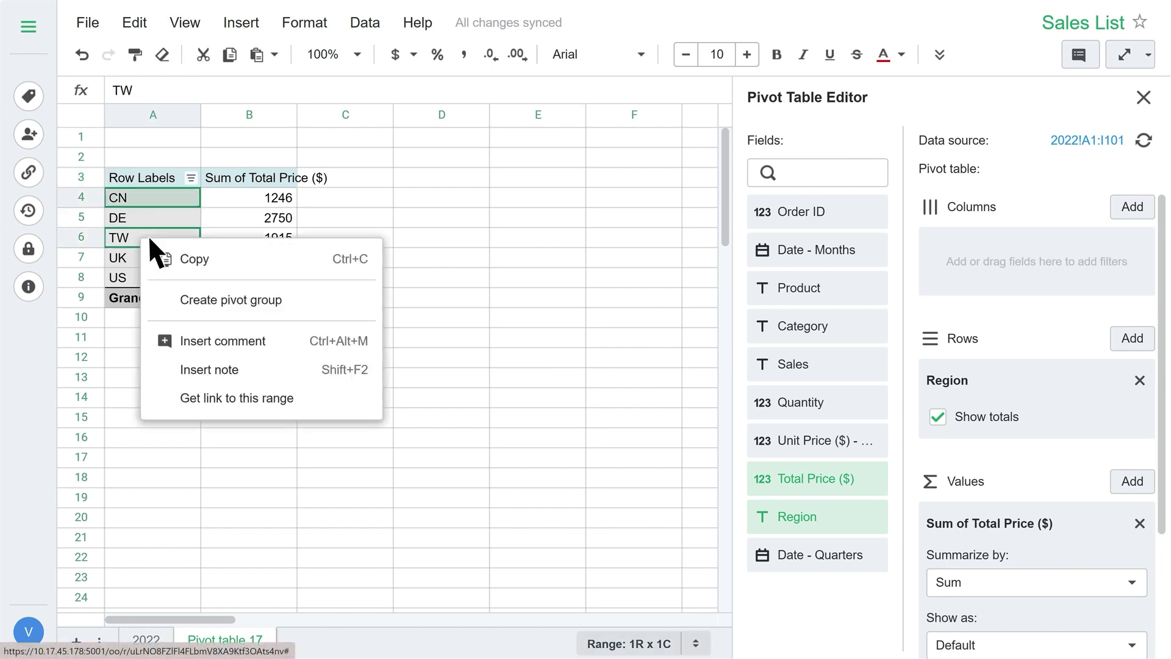
left_click(167, 299)
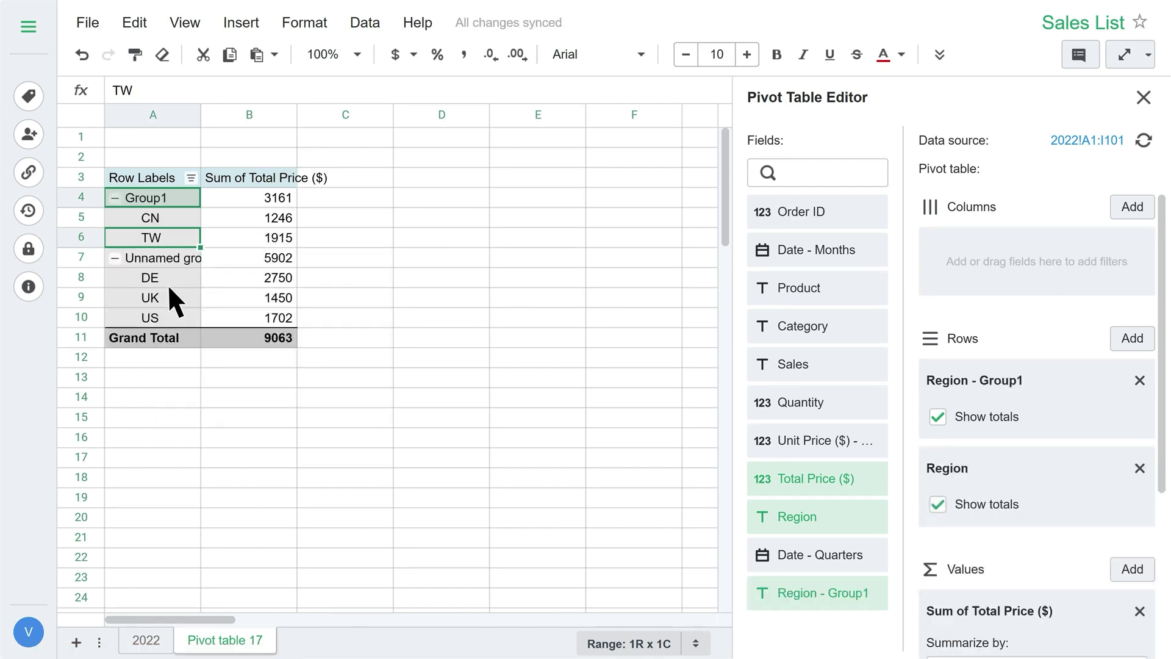
Group the DE and UK regions together.
left_click(167, 275)
left_click(167, 297, "ctrl")
right_click(167, 297)
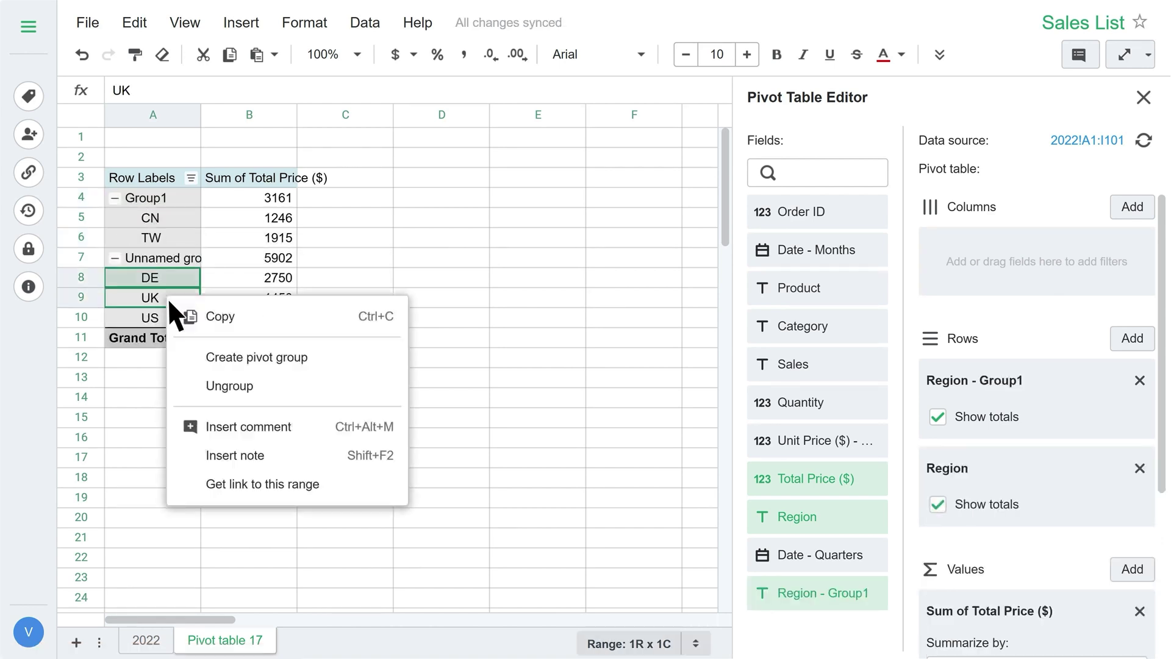
left_click(192, 356)
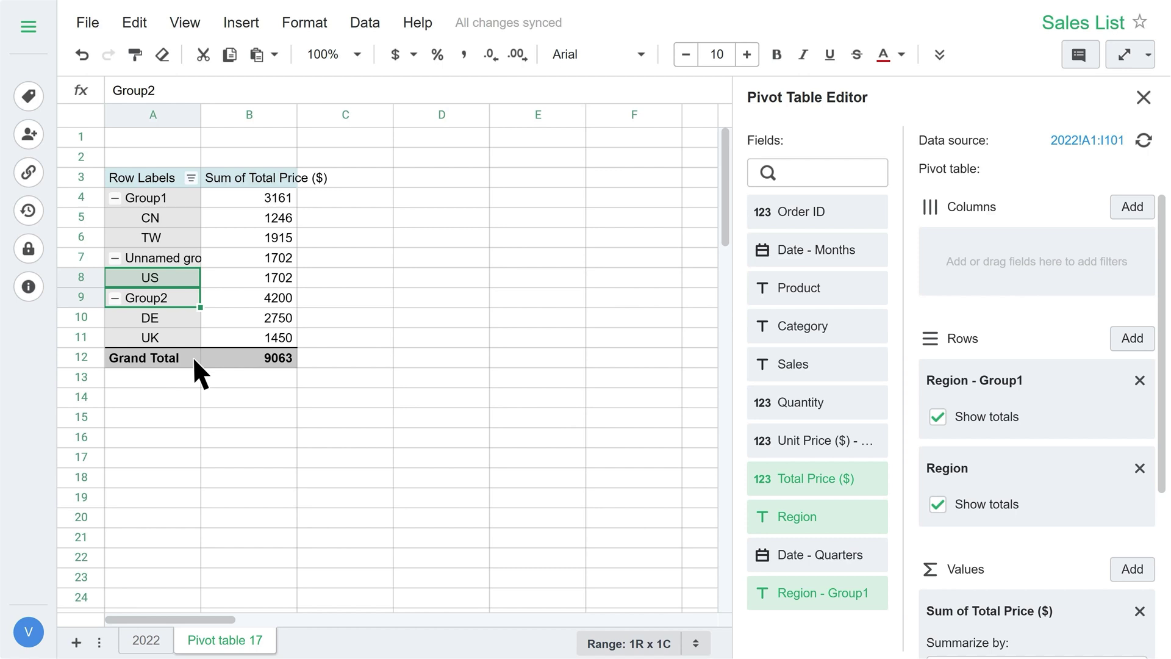
Rename the region groups to Asia, US and Europe.
left_click(175, 198)
type("A")
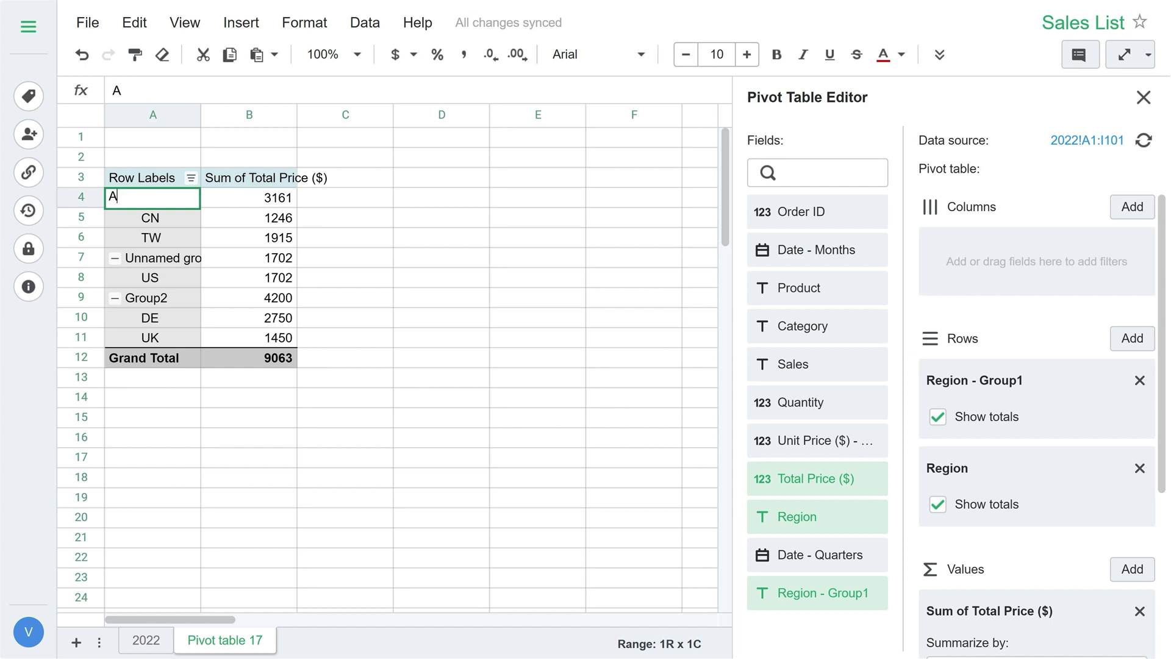
type("sia")
left_click(160, 257)
double_click(160, 258)
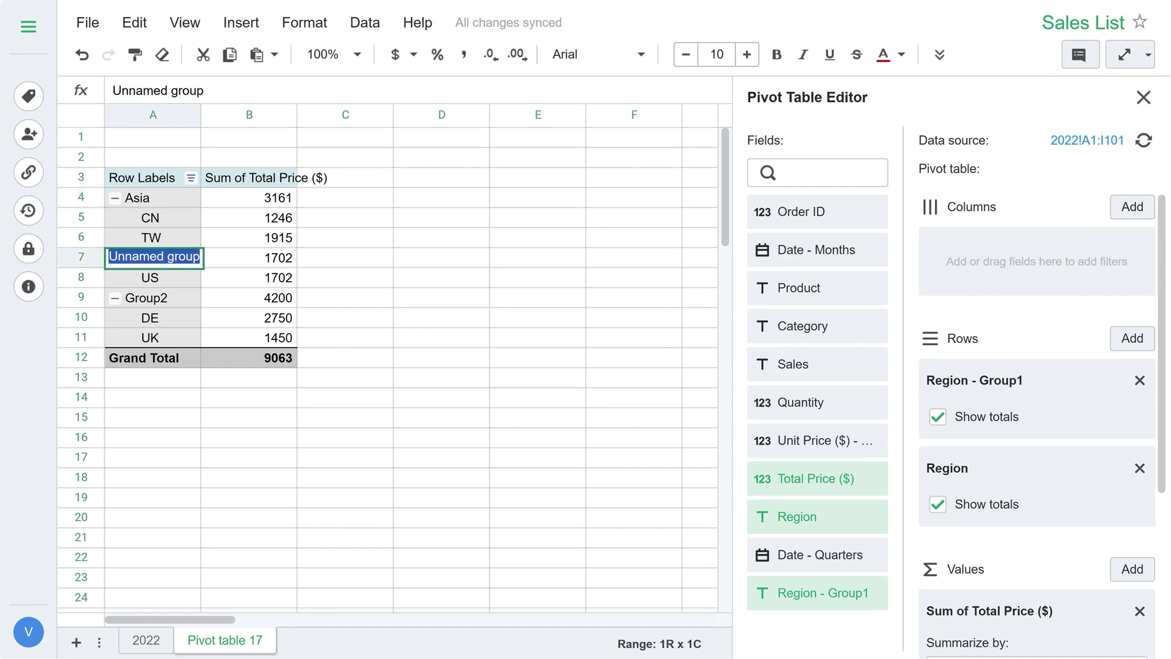
type("US")
left_click(162, 293)
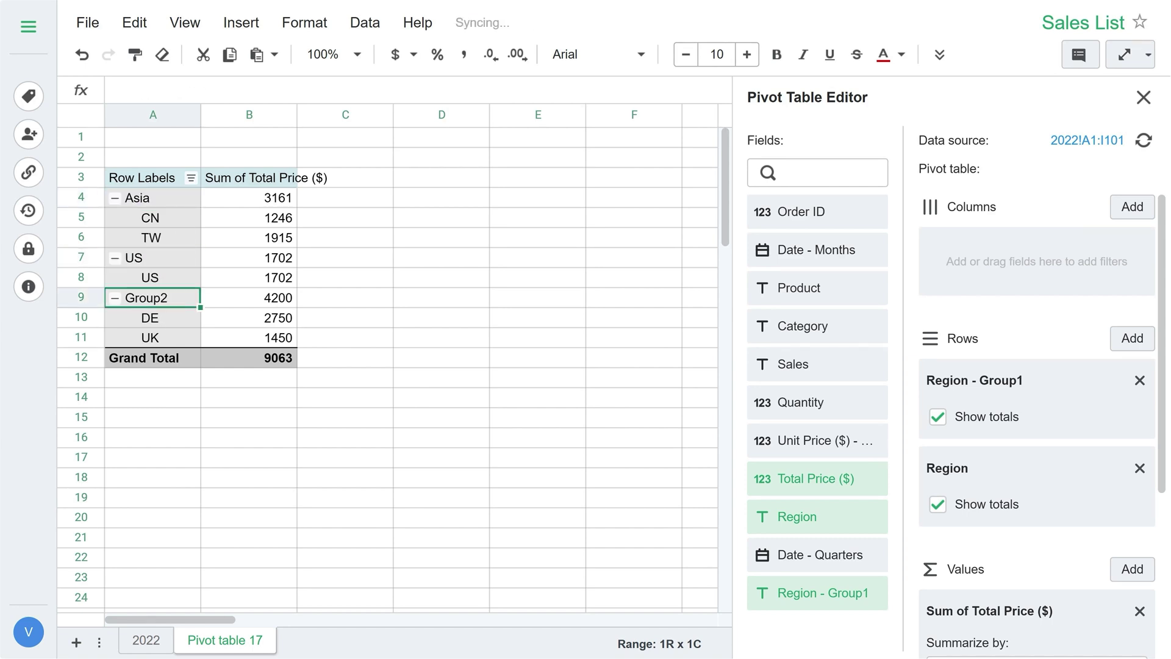
double_click(162, 293)
type("Europe")
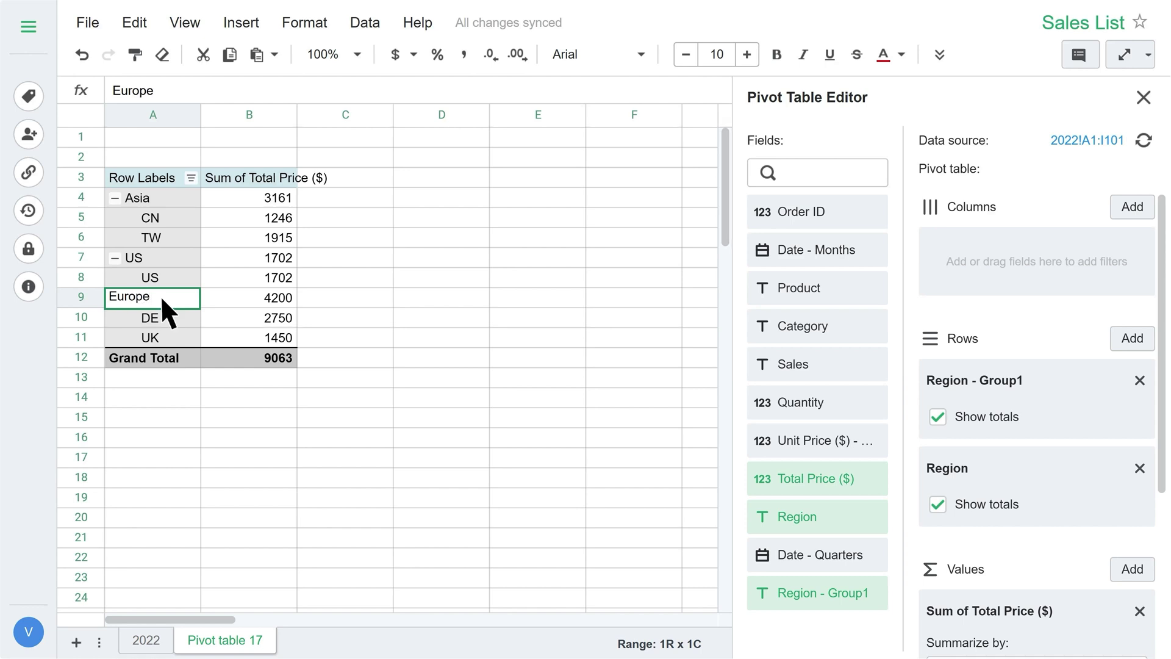
key("Return")
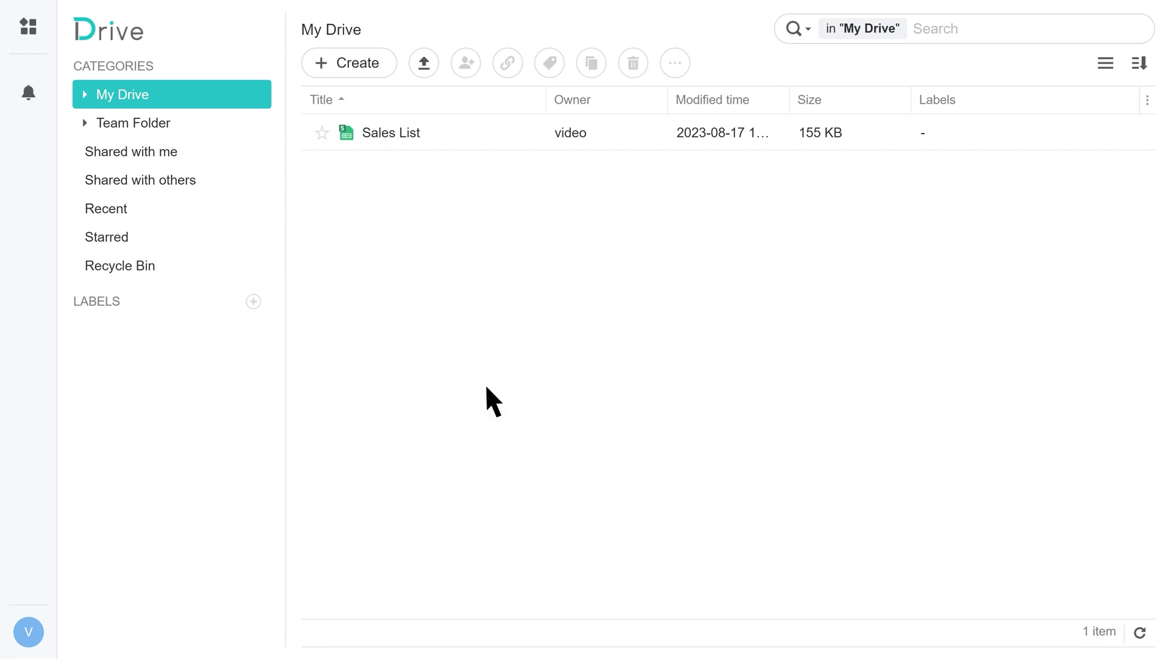
Upload Sales List 2023.xlsx to My Drive and open it in preview.
left_click(426, 64)
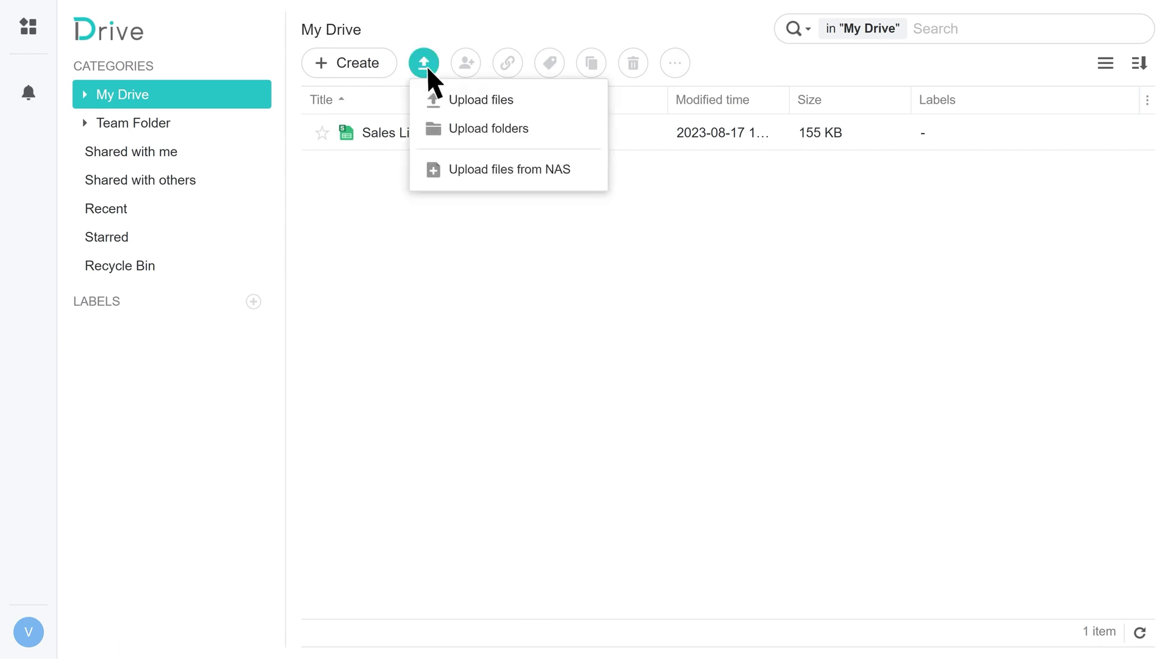
left_click(522, 100)
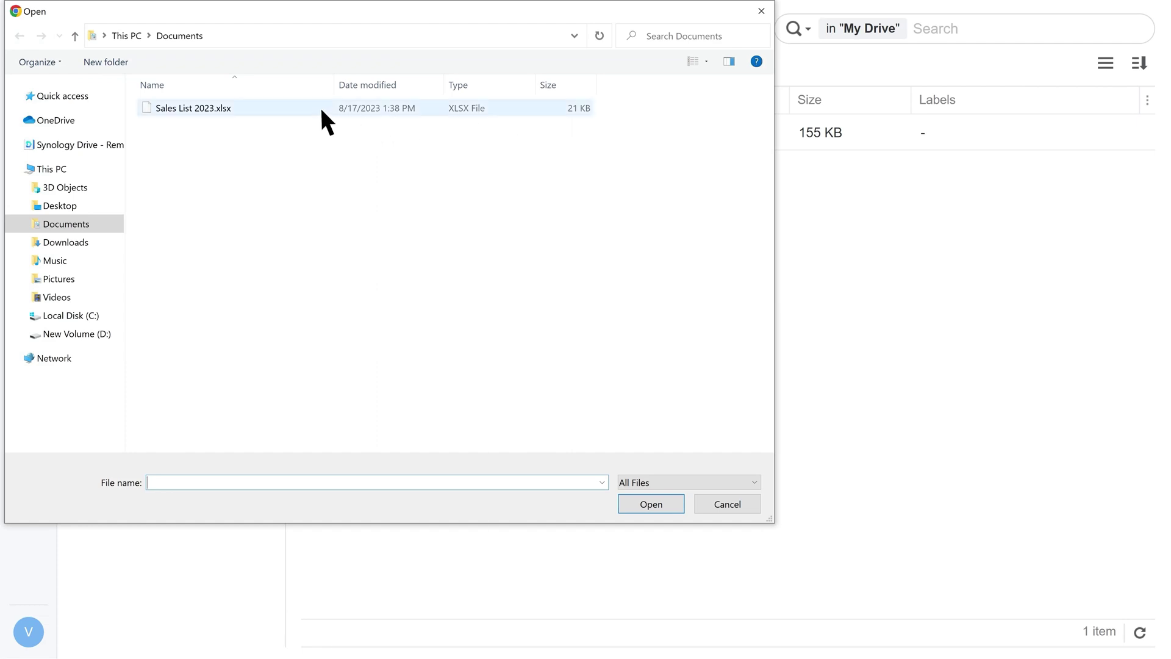
left_click(322, 108)
left_click(657, 506)
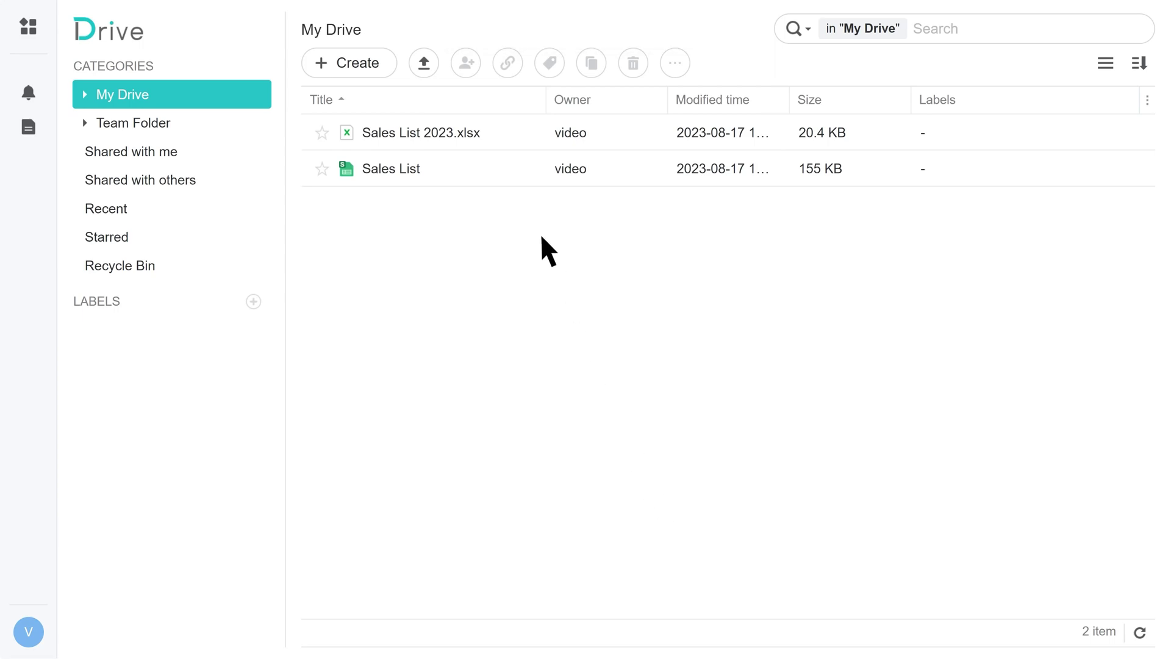
double_click(496, 133)
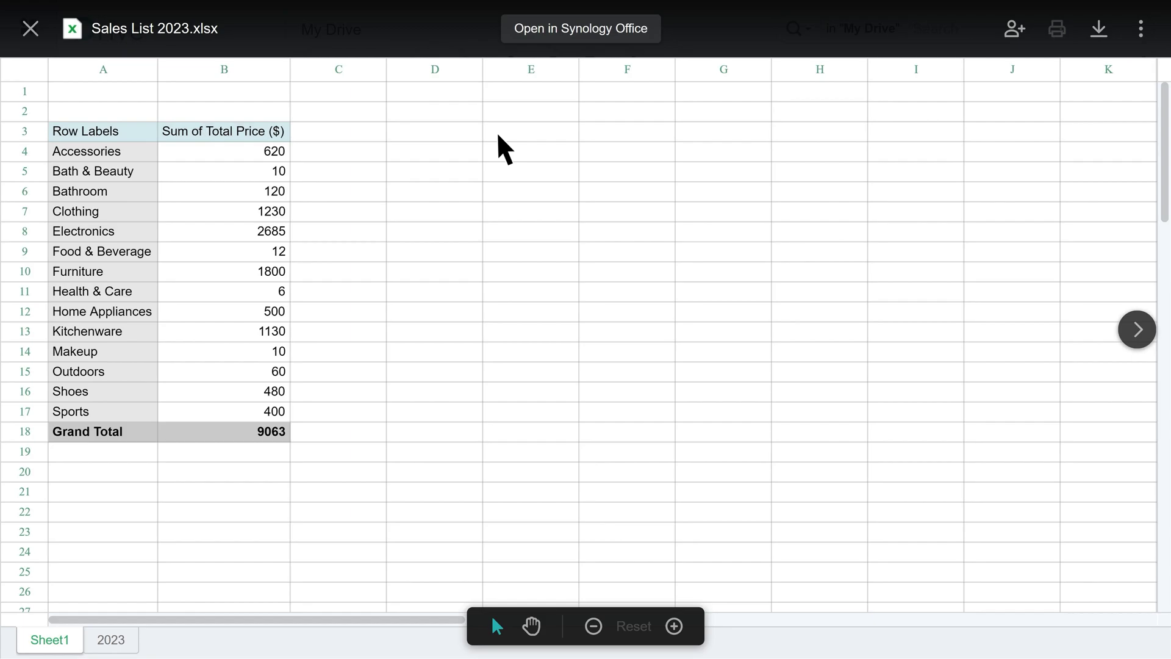
Import Sales List 2023.xlsx into Synology Office and convert its Category pivot table to editable format.
left_click(584, 30)
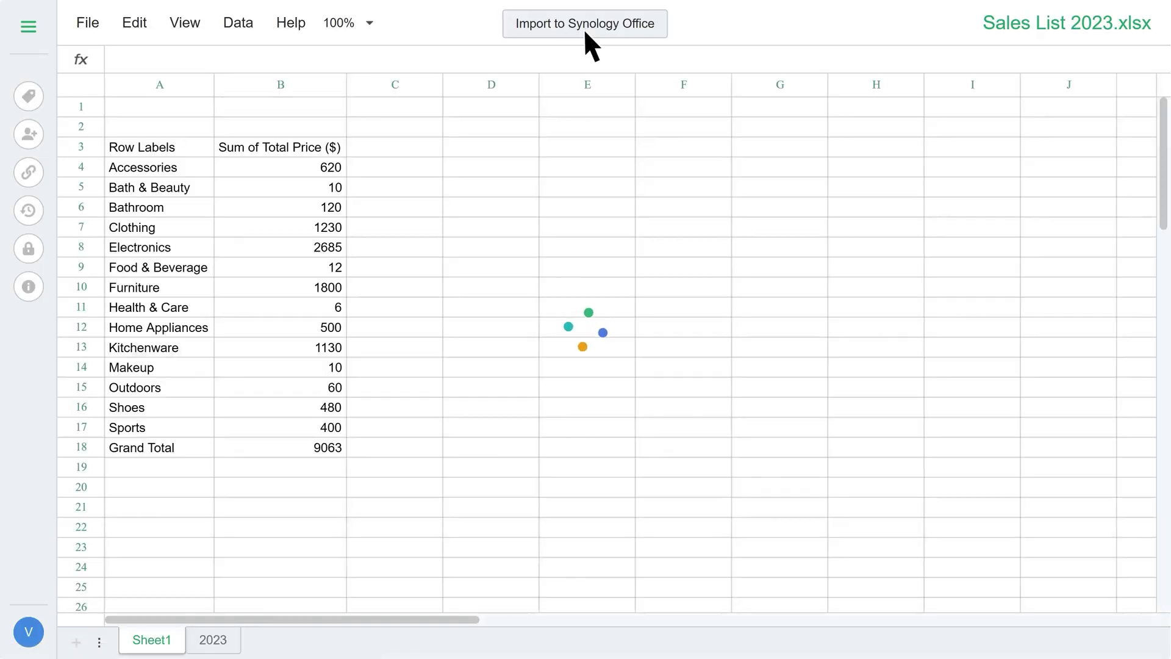
left_click(584, 32)
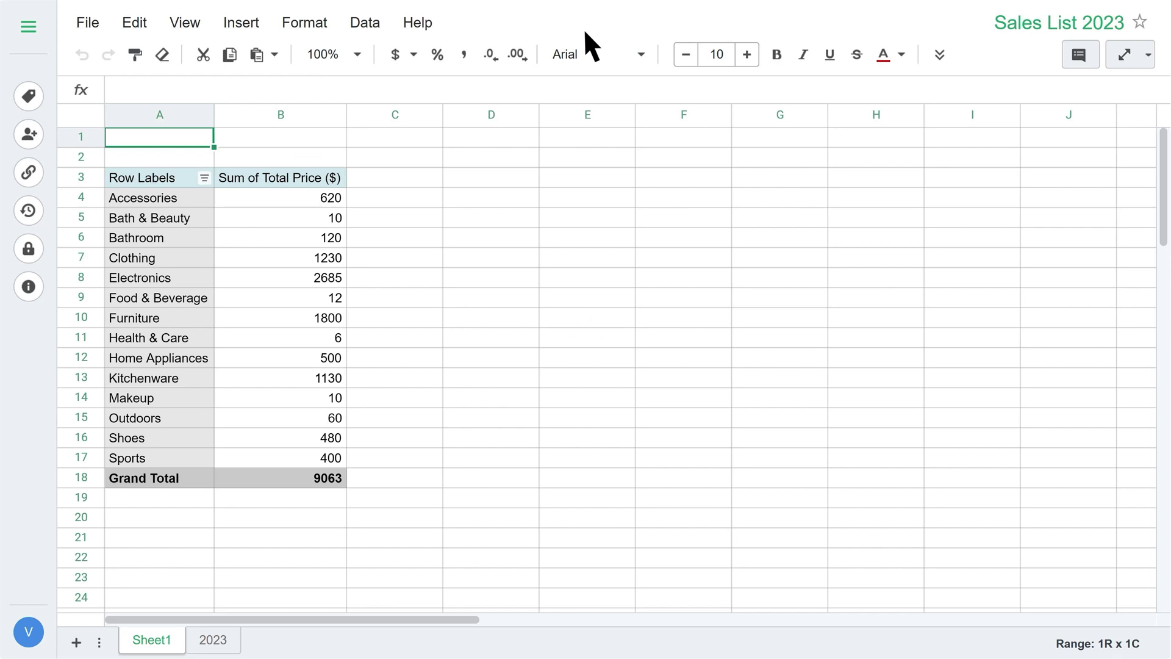
left_click(292, 317)
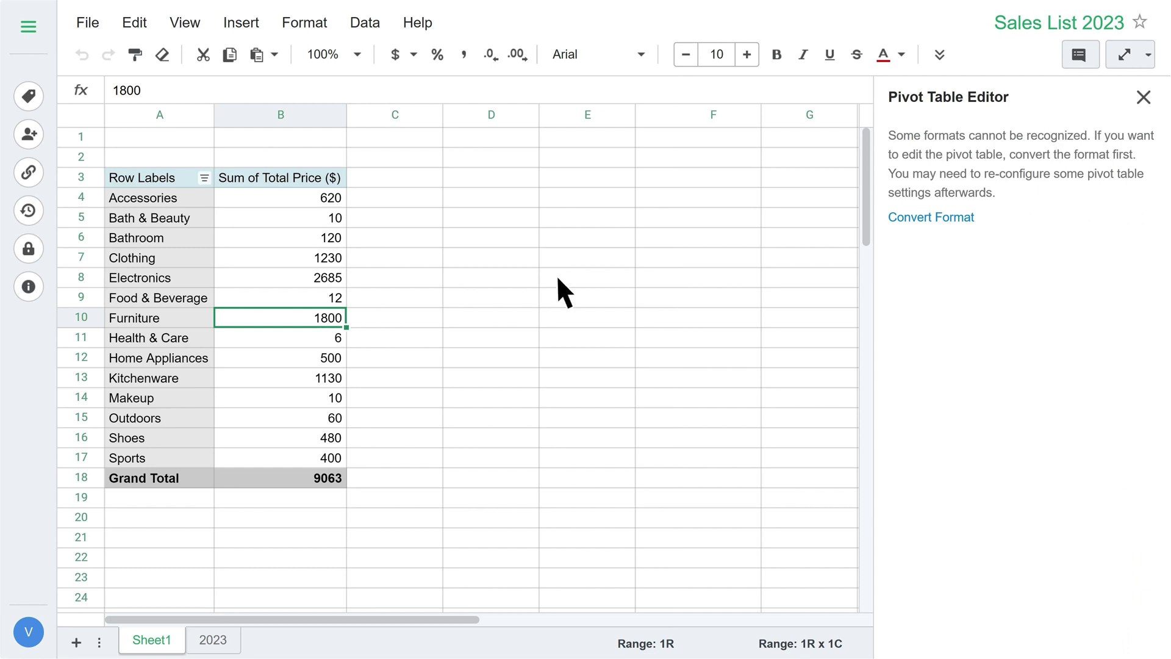
left_click(935, 217)
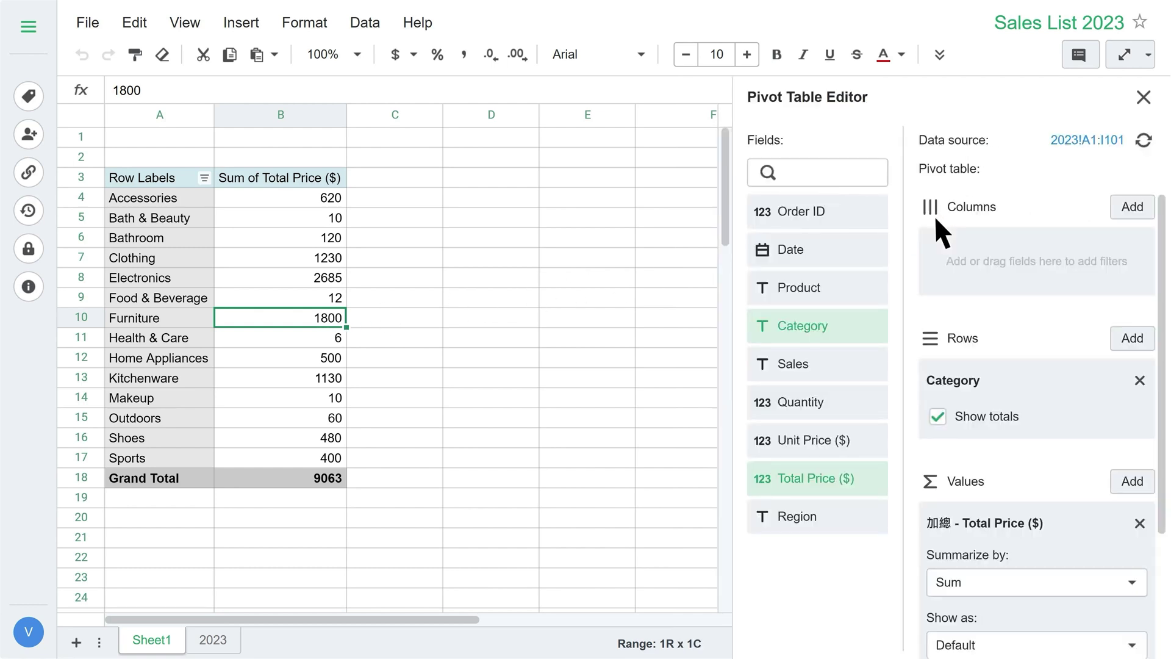